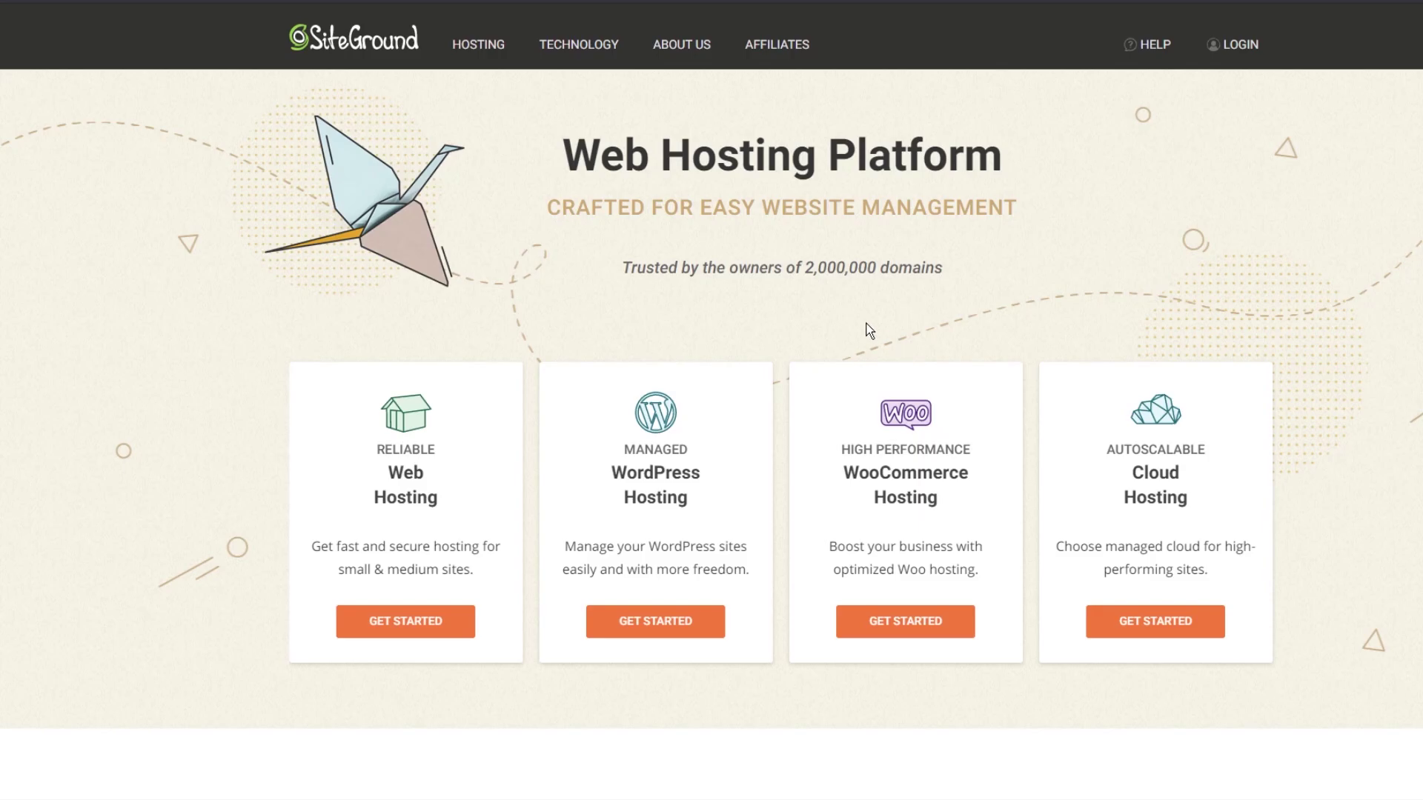
Open SiteGround Web Hosting and view the StartUp ($6.99), GrowBig ($9.99) and GoGeek ($14.99) plans.
mouse_move(489, 59)
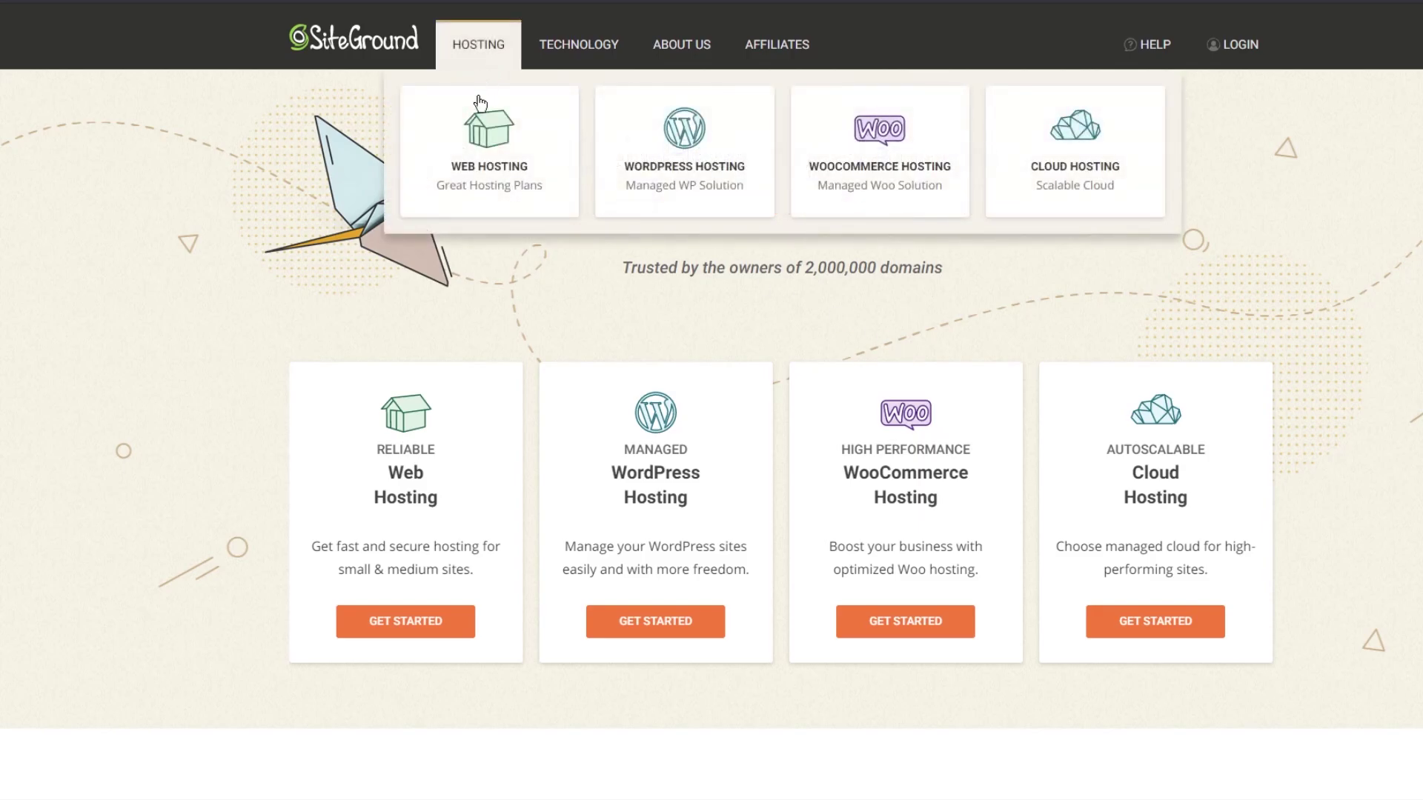
click(478, 155)
scroll(634, 335, down, 3)
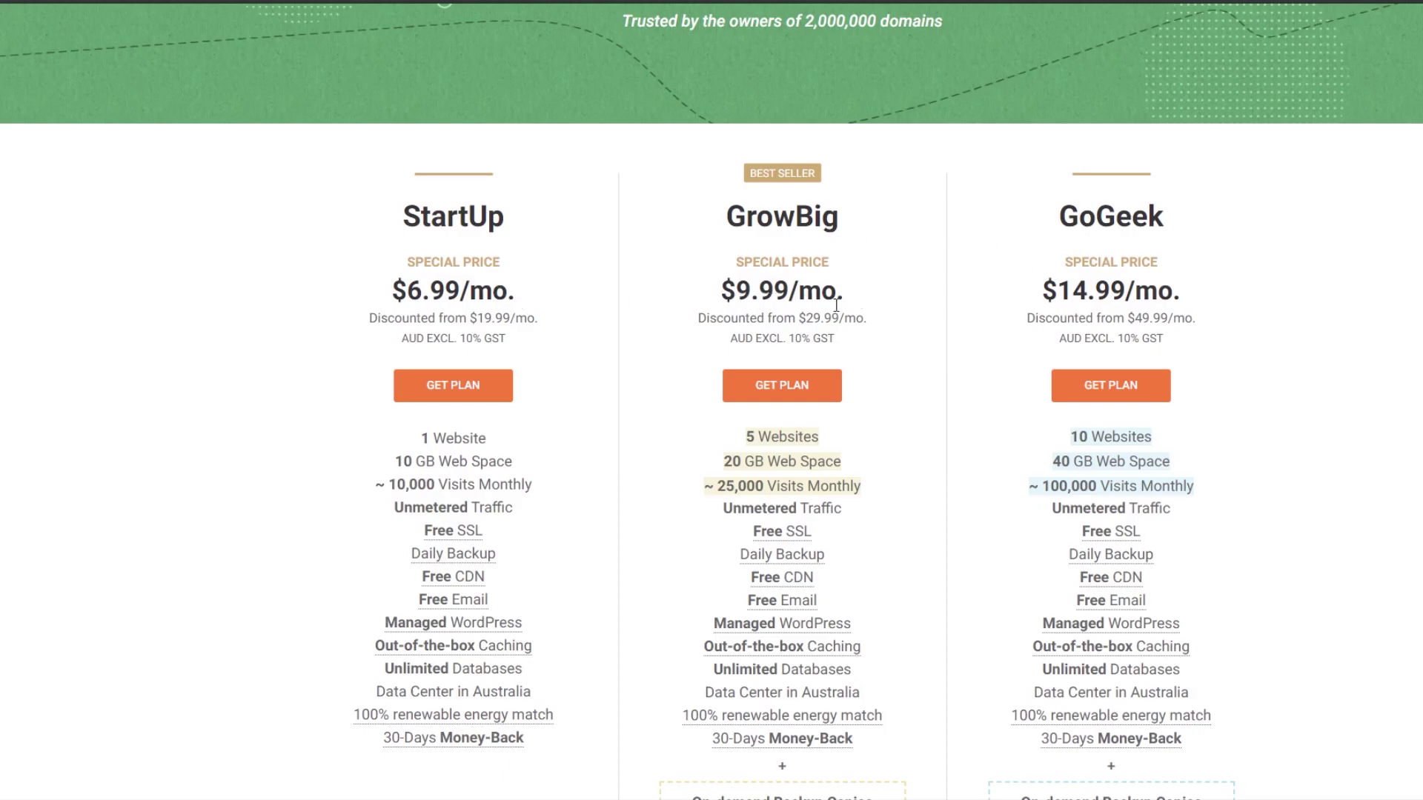
scroll(832, 416, down, 1)
scroll(830, 411, down, 1)
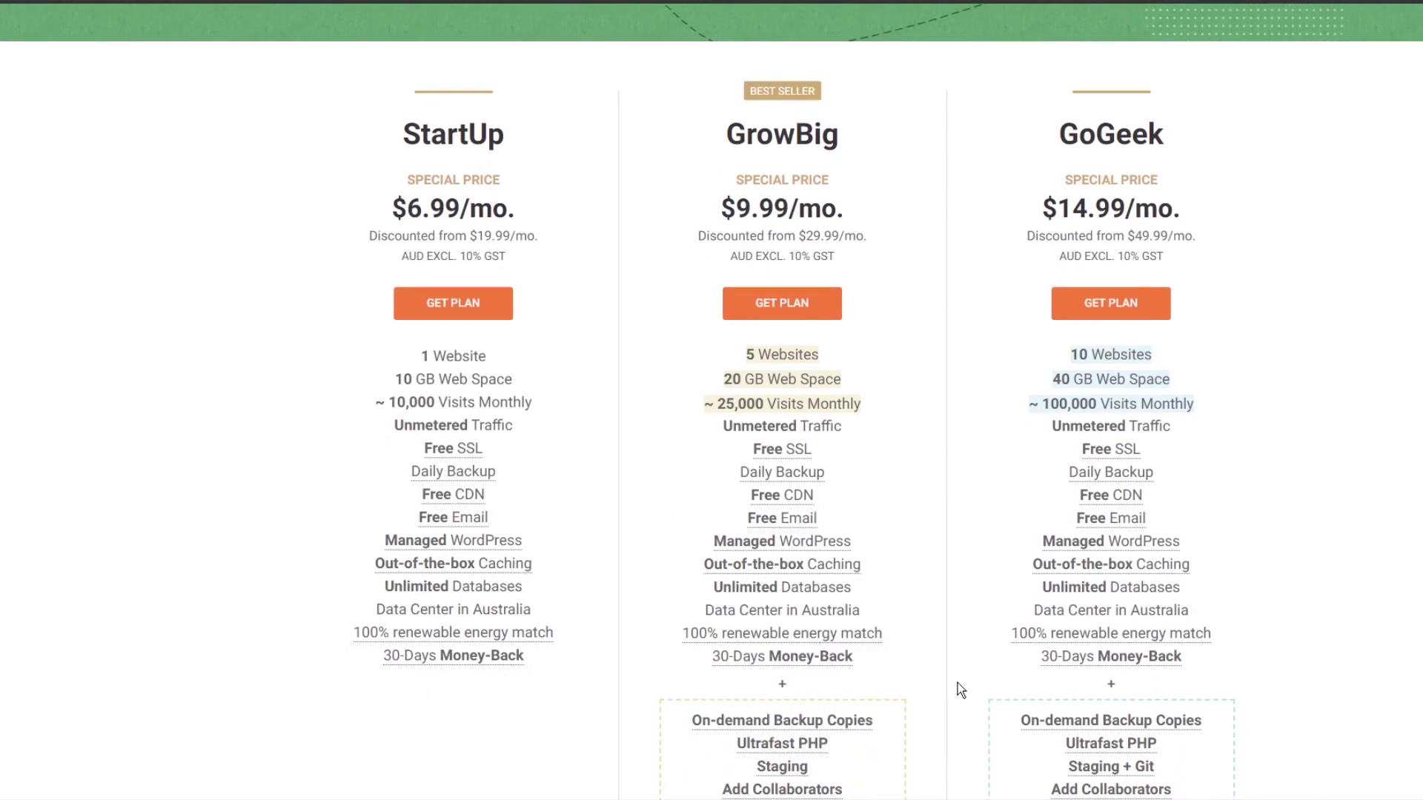
scroll(936, 647, up, 3)
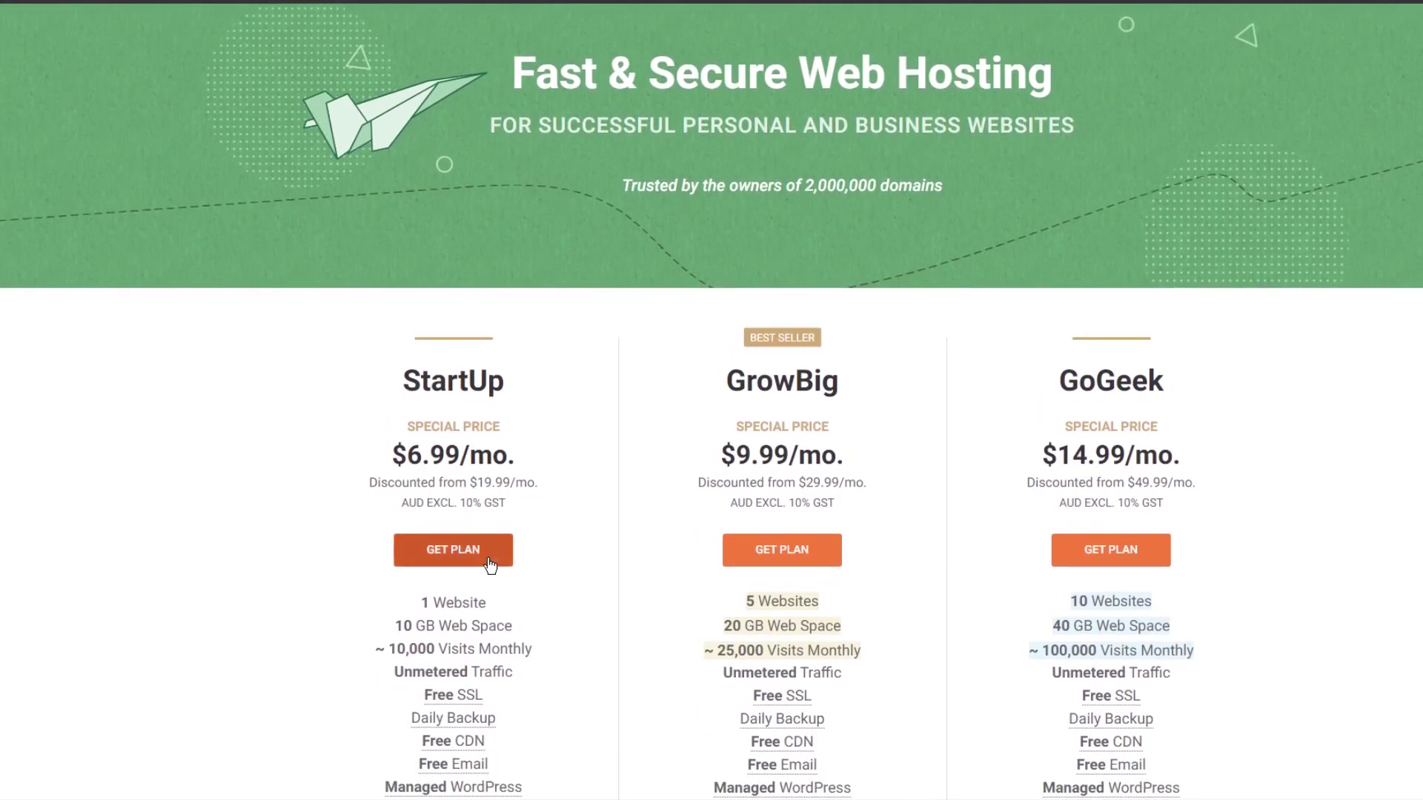
Pick the StartUp plan, choose 'I already have a Domain', and check yazbsf.com in Google Domains.
click(475, 567)
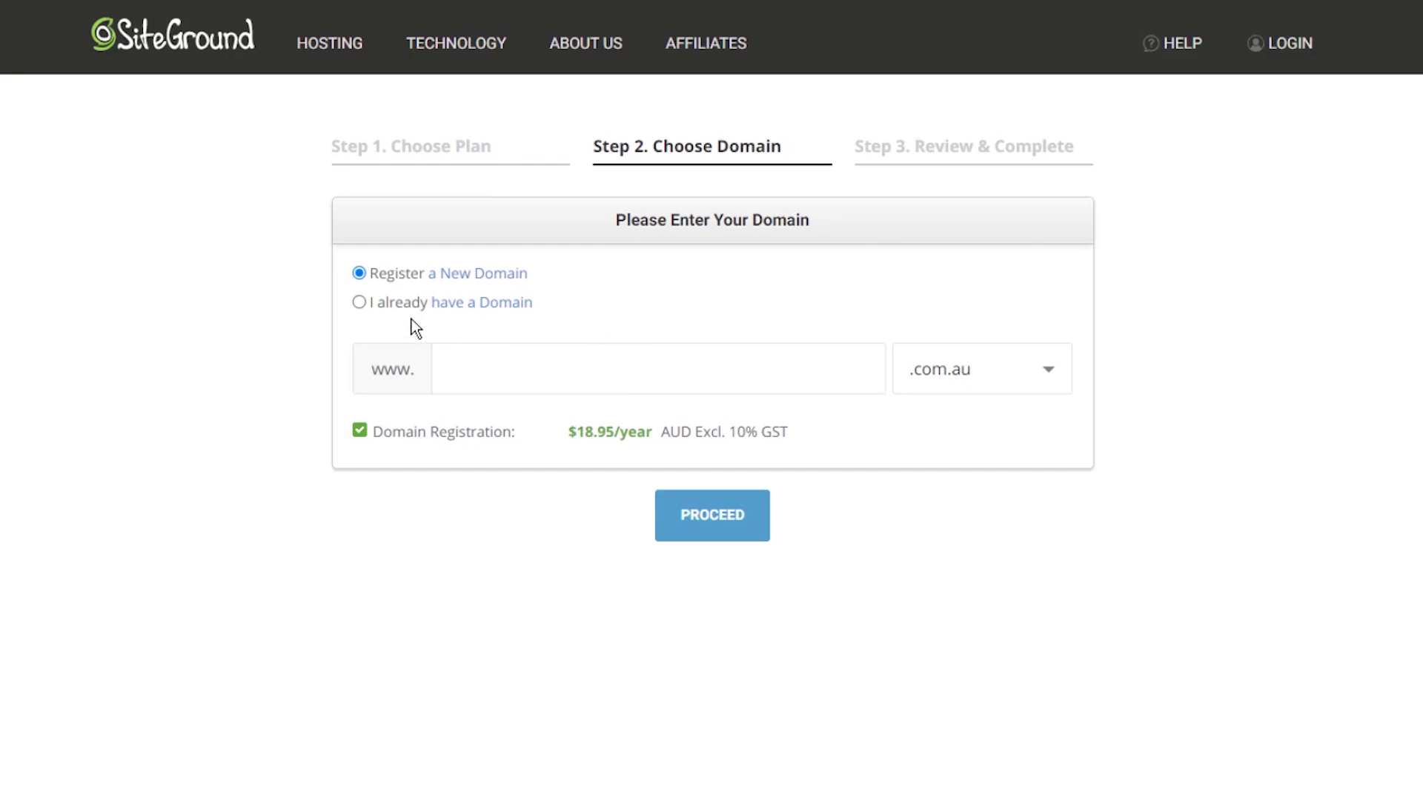
click(361, 303)
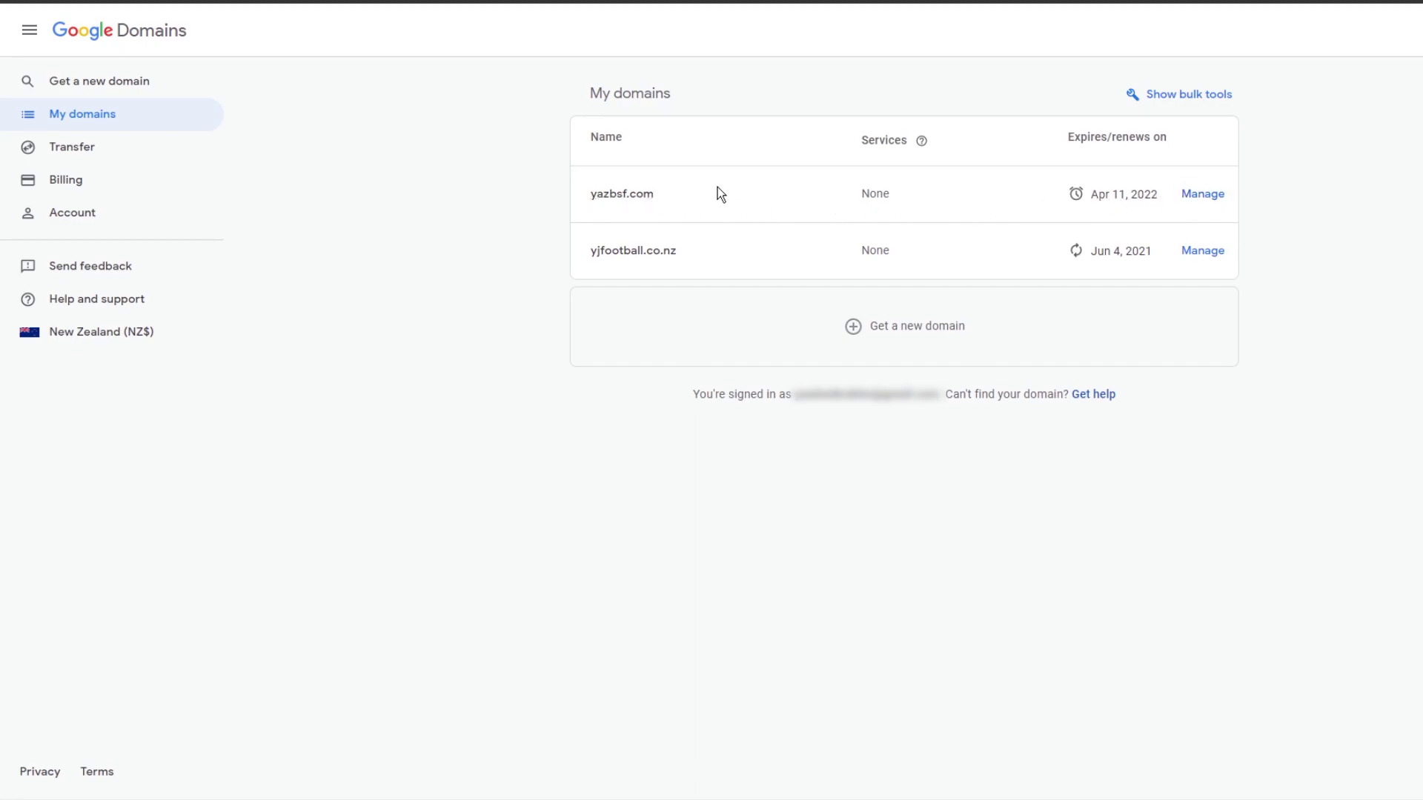
click(616, 193)
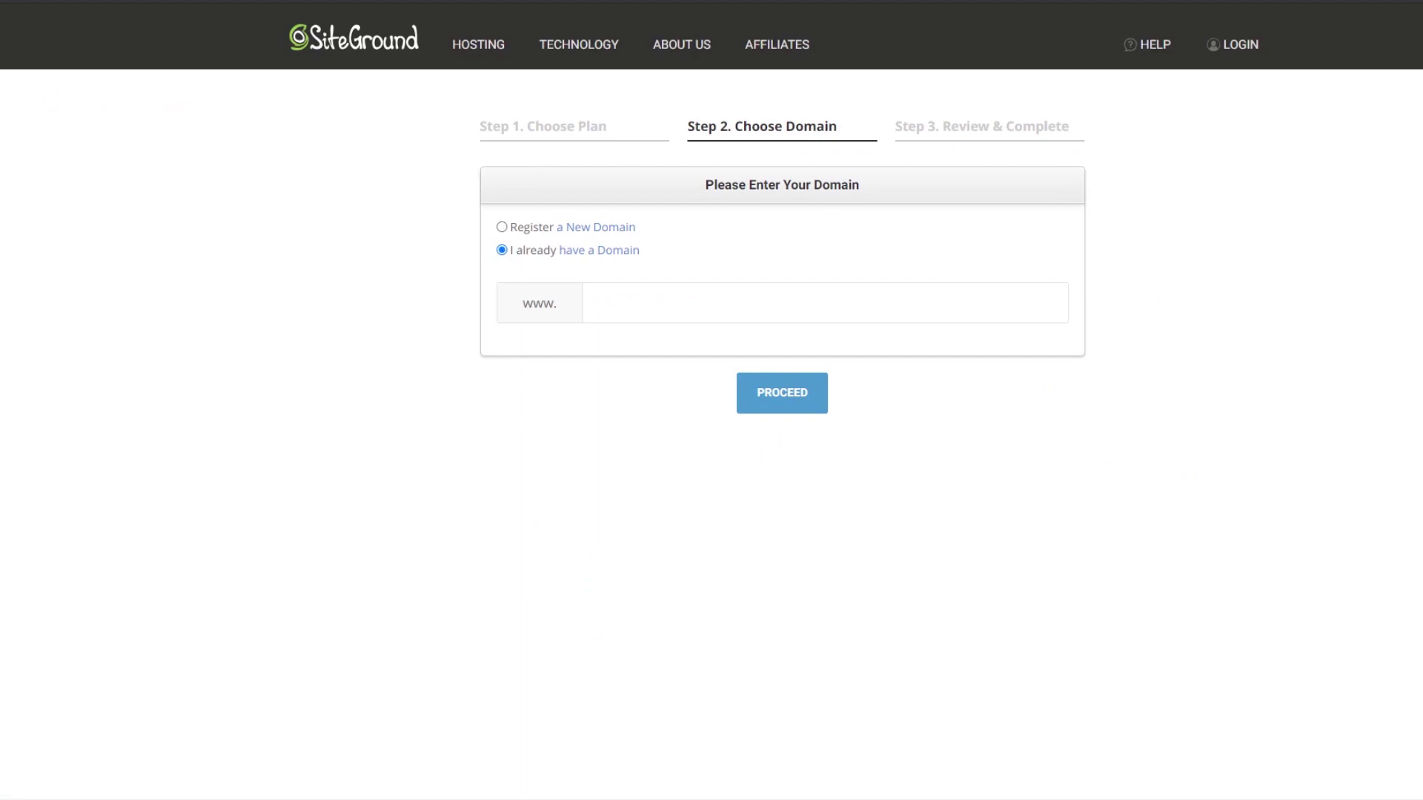
Enter yazbsf.com as the already-owned domain and proceed to Review & Complete.
click(648, 304)
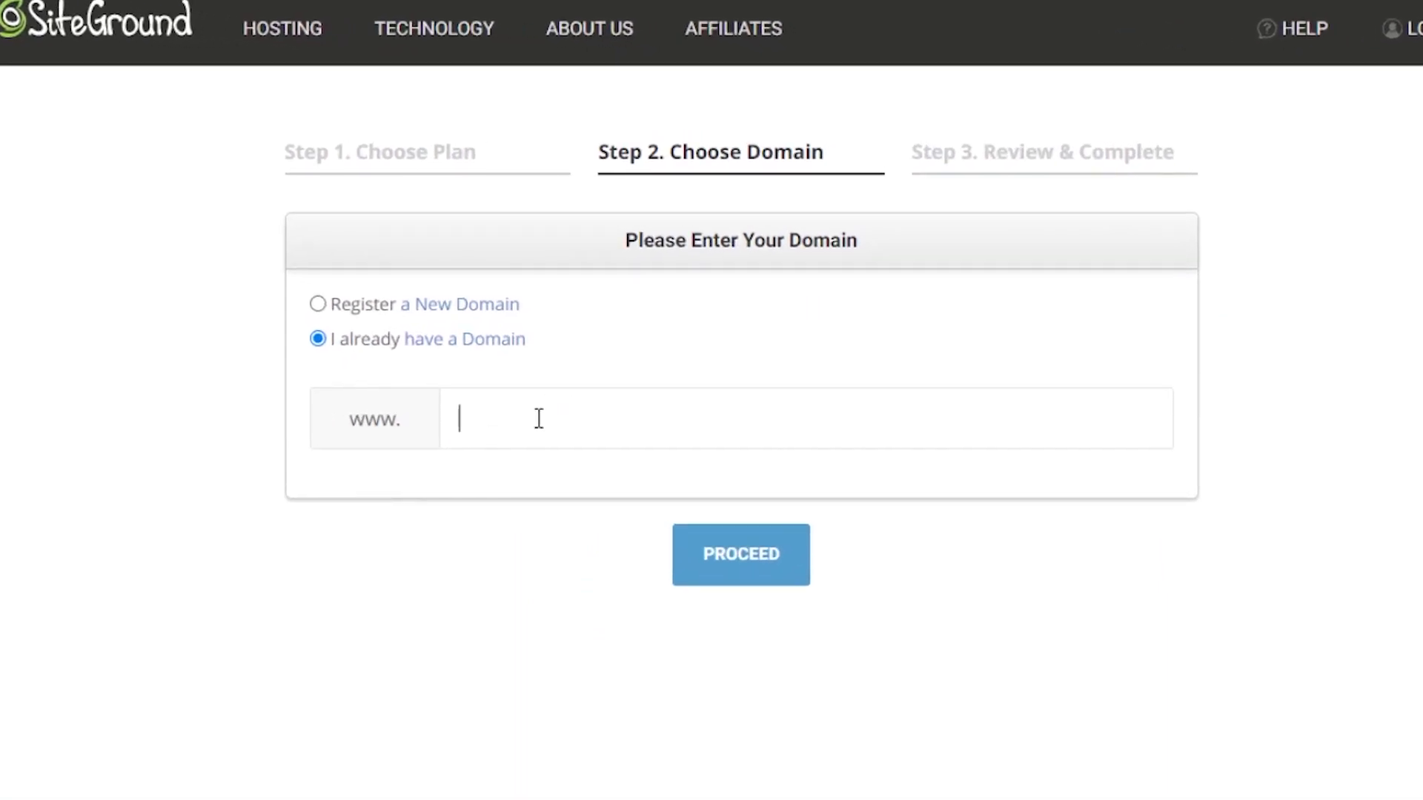
text(yazbsf.com)
click(724, 559)
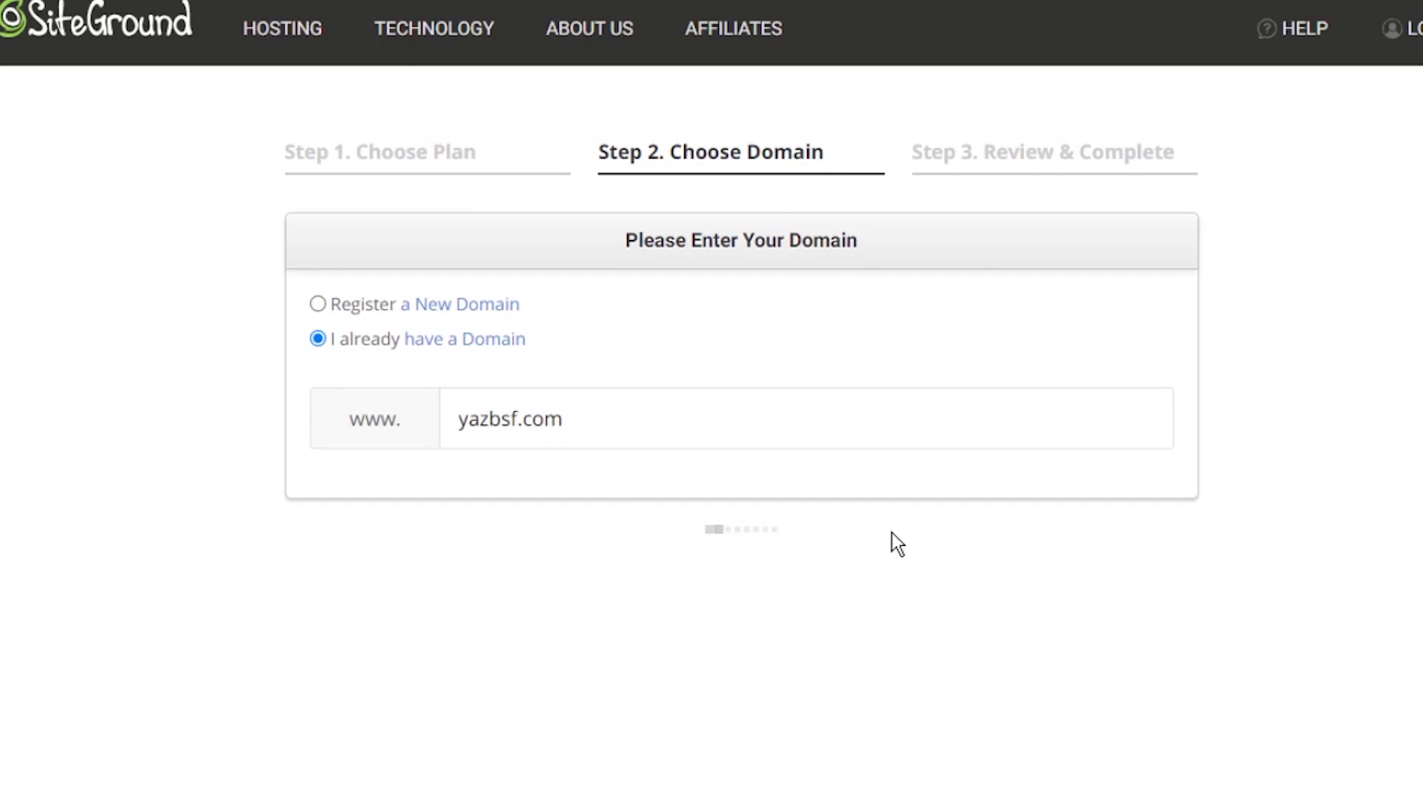
Set the purchase period to 24 months, billed at $239.76, then go to the login page.
scroll(846, 549, down, 2)
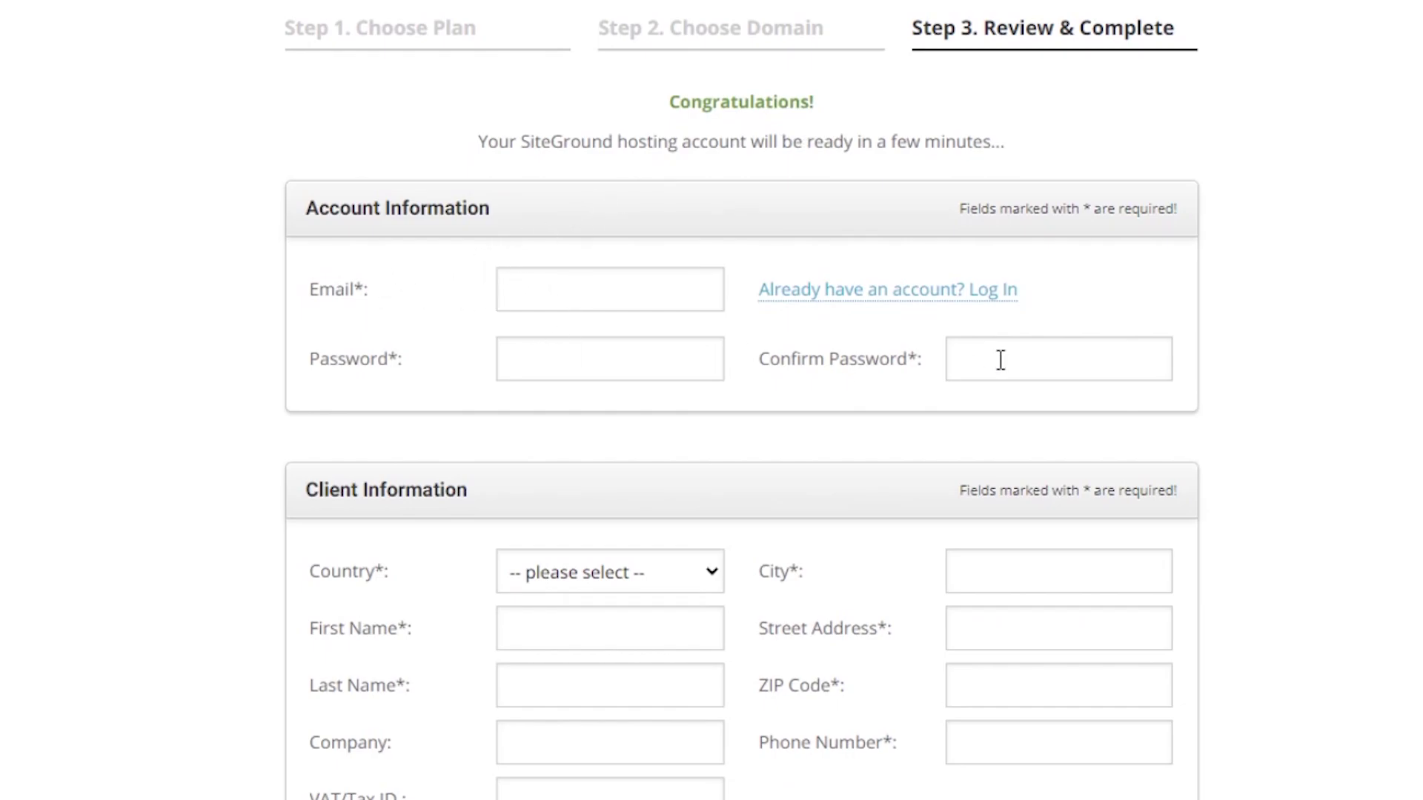
scroll(1000, 359, down, 2)
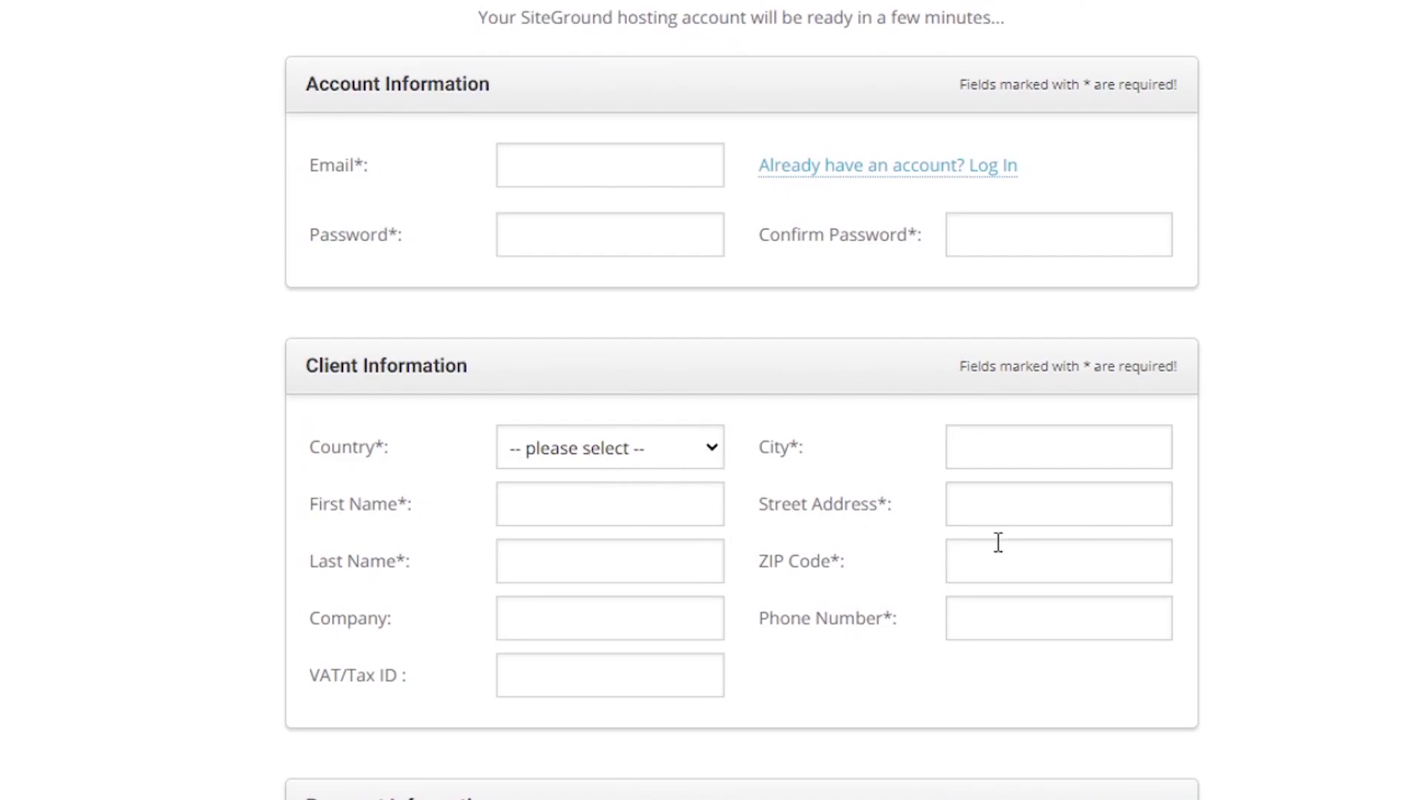
scroll(998, 540, down, 3)
scroll(963, 558, down, 2)
scroll(954, 593, down, 3)
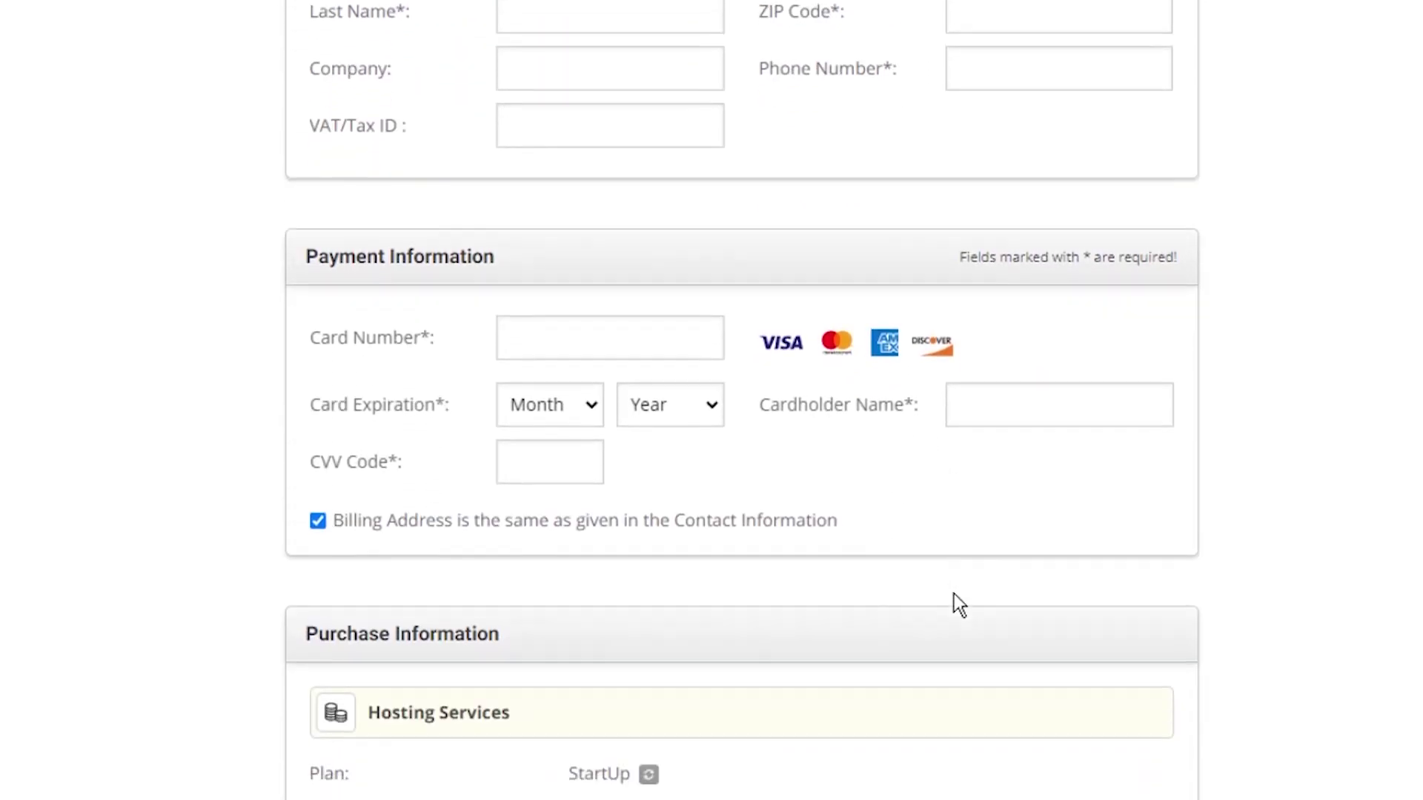
scroll(1095, 563, down, 3)
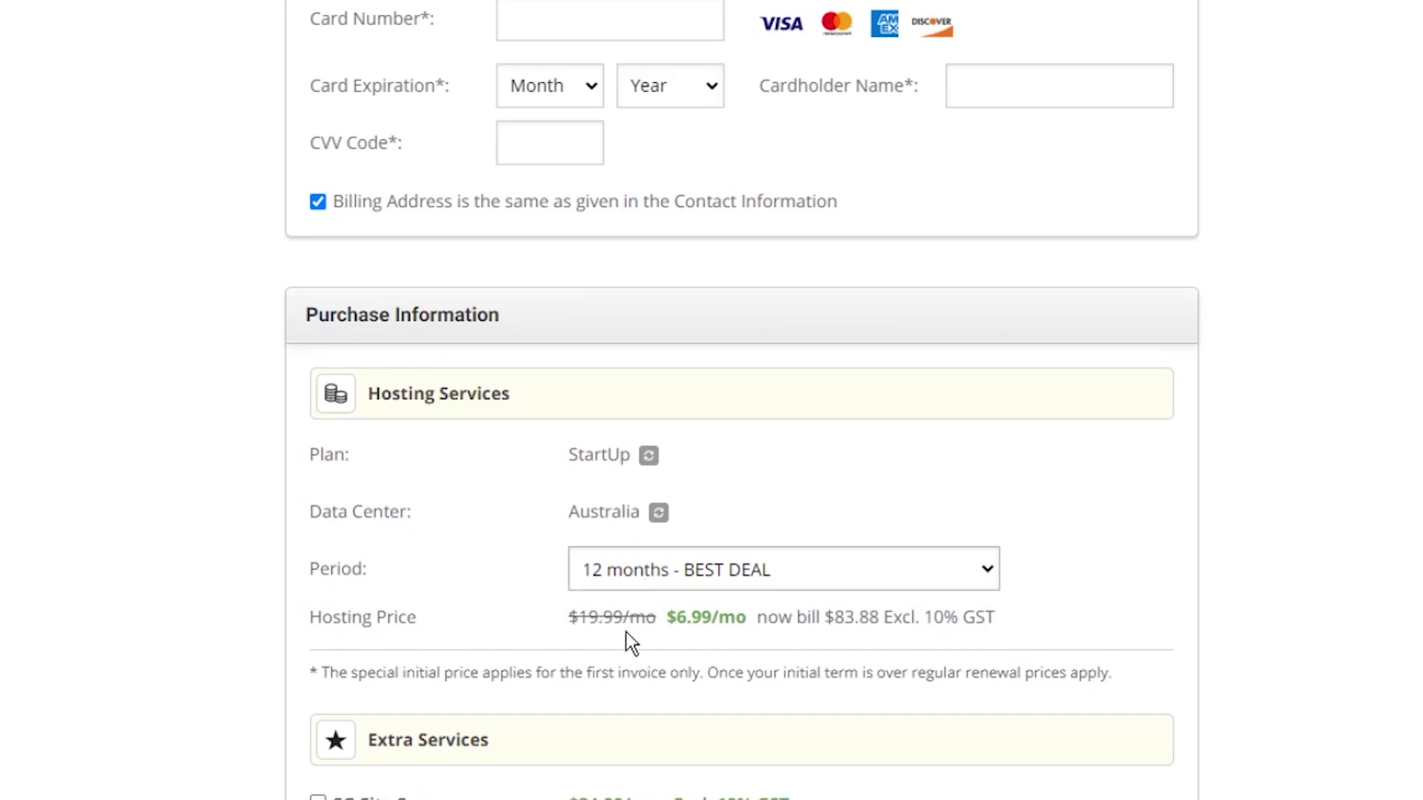
click(665, 617)
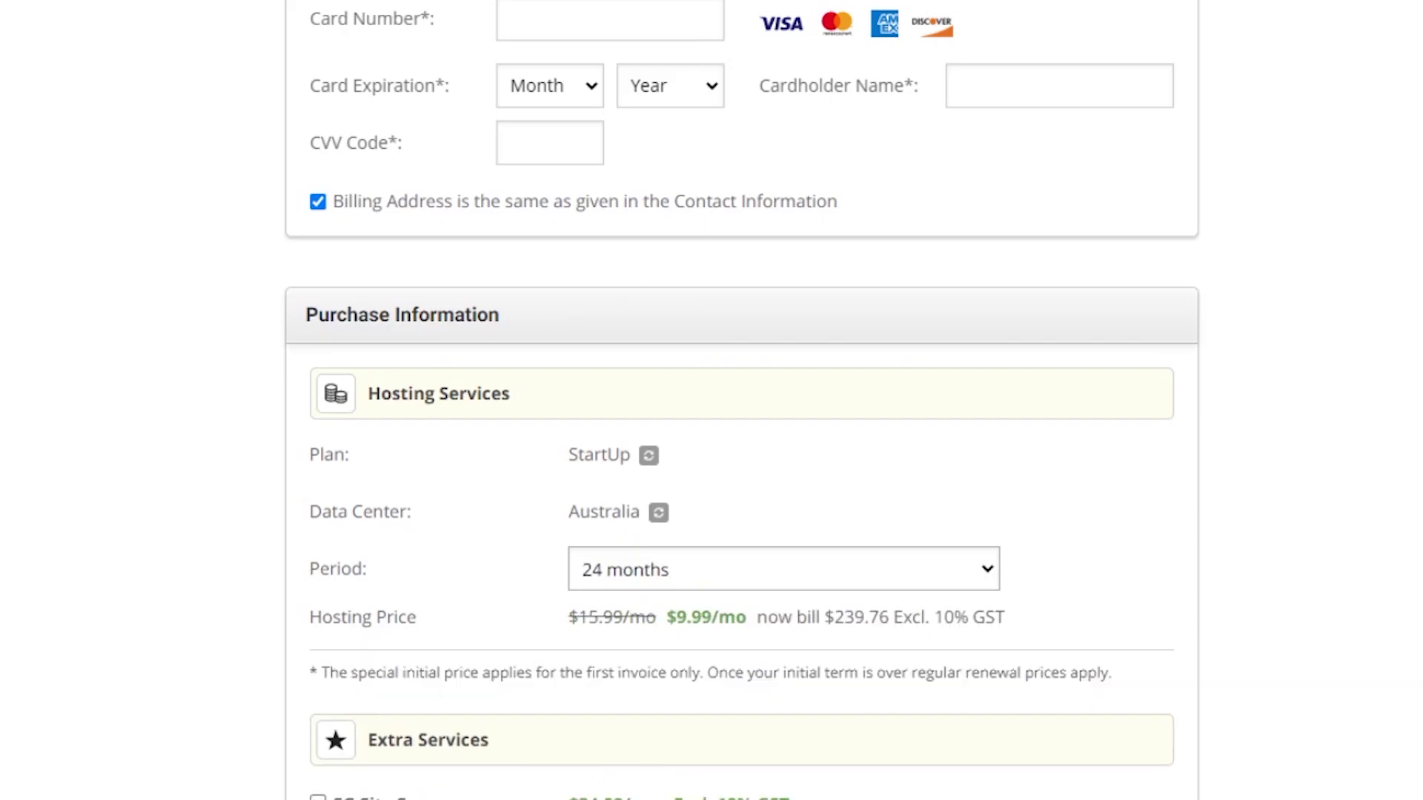
scroll(711, 400, down, 3)
scroll(712, 401, up, 15)
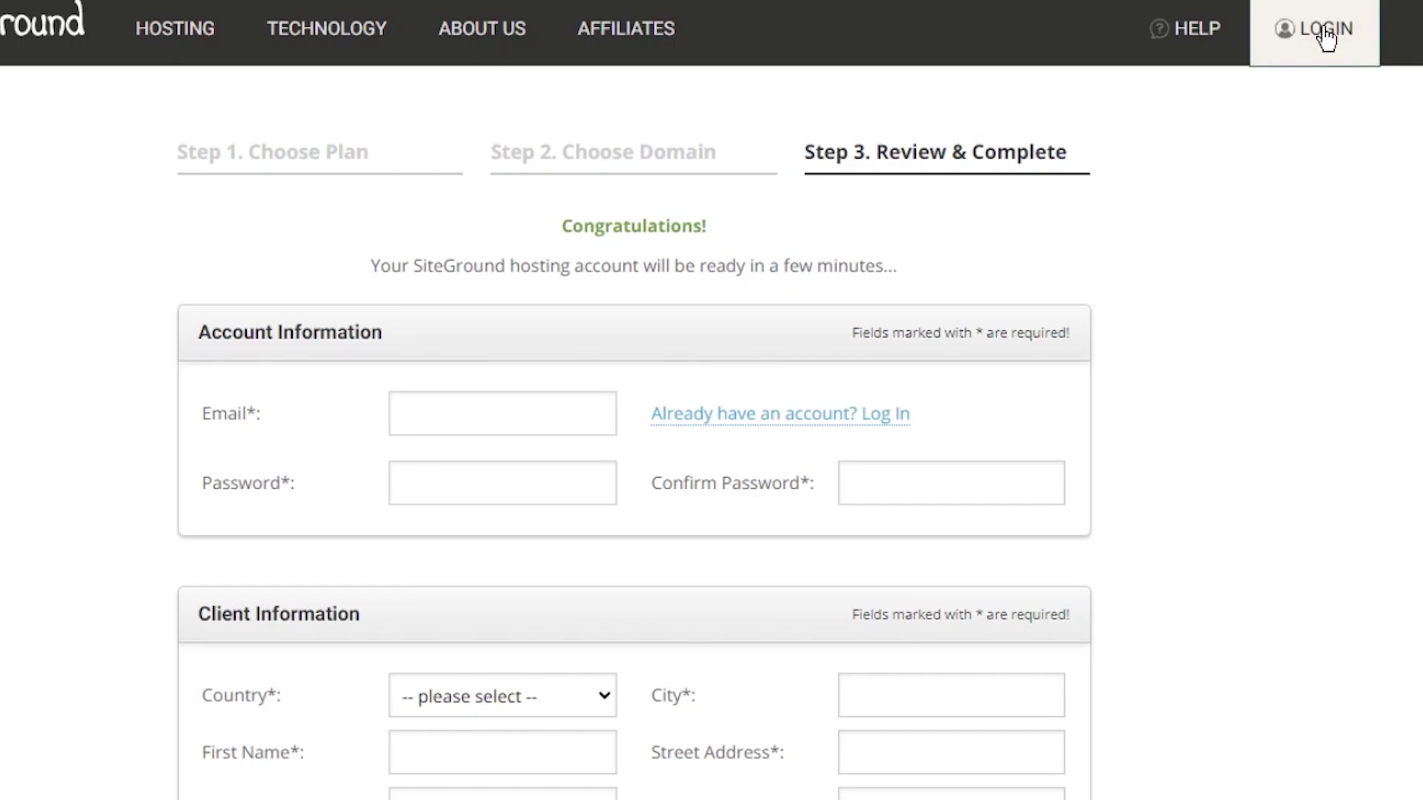
click(1326, 34)
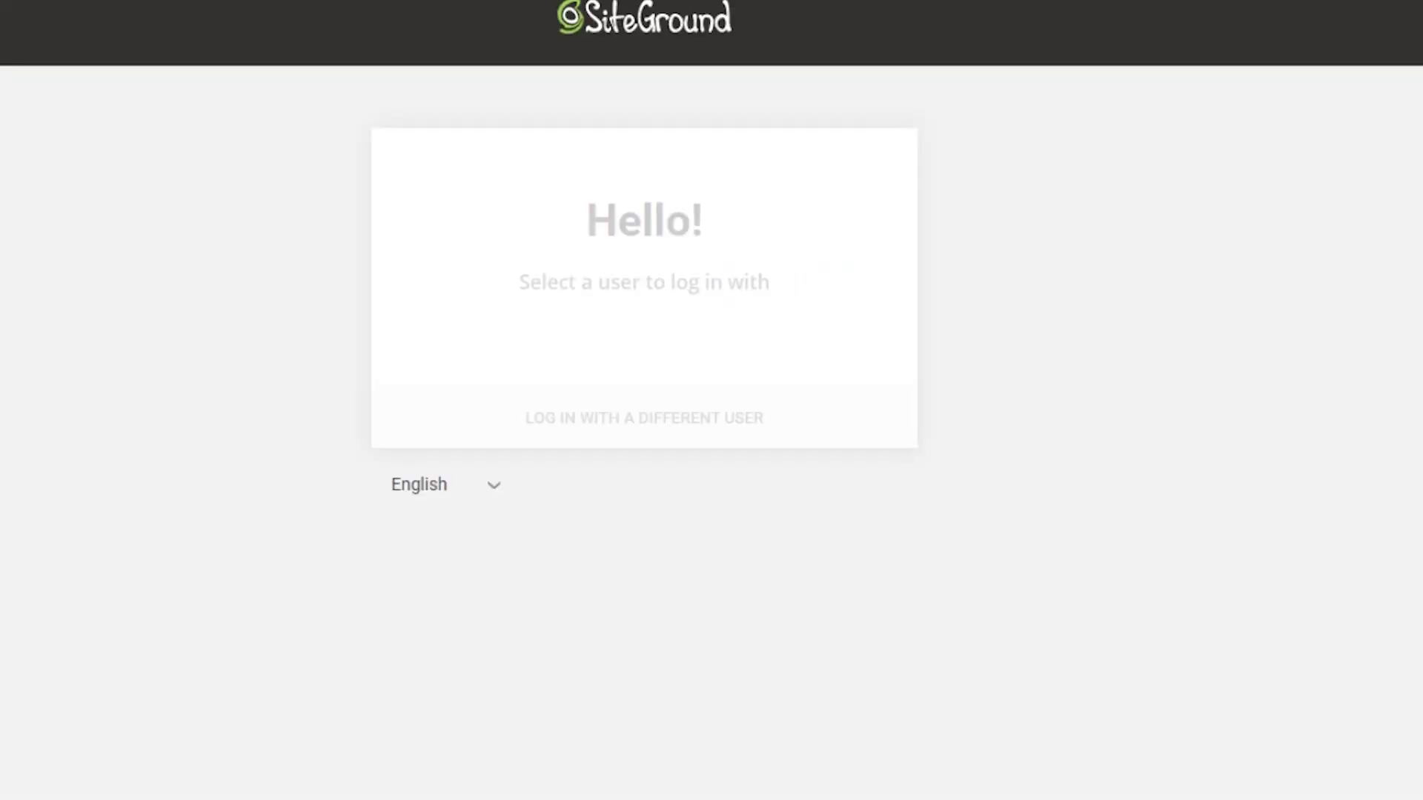
Sign in to the SiteGround account with its password and open the My Websites list.
text(*************)
click(638, 483)
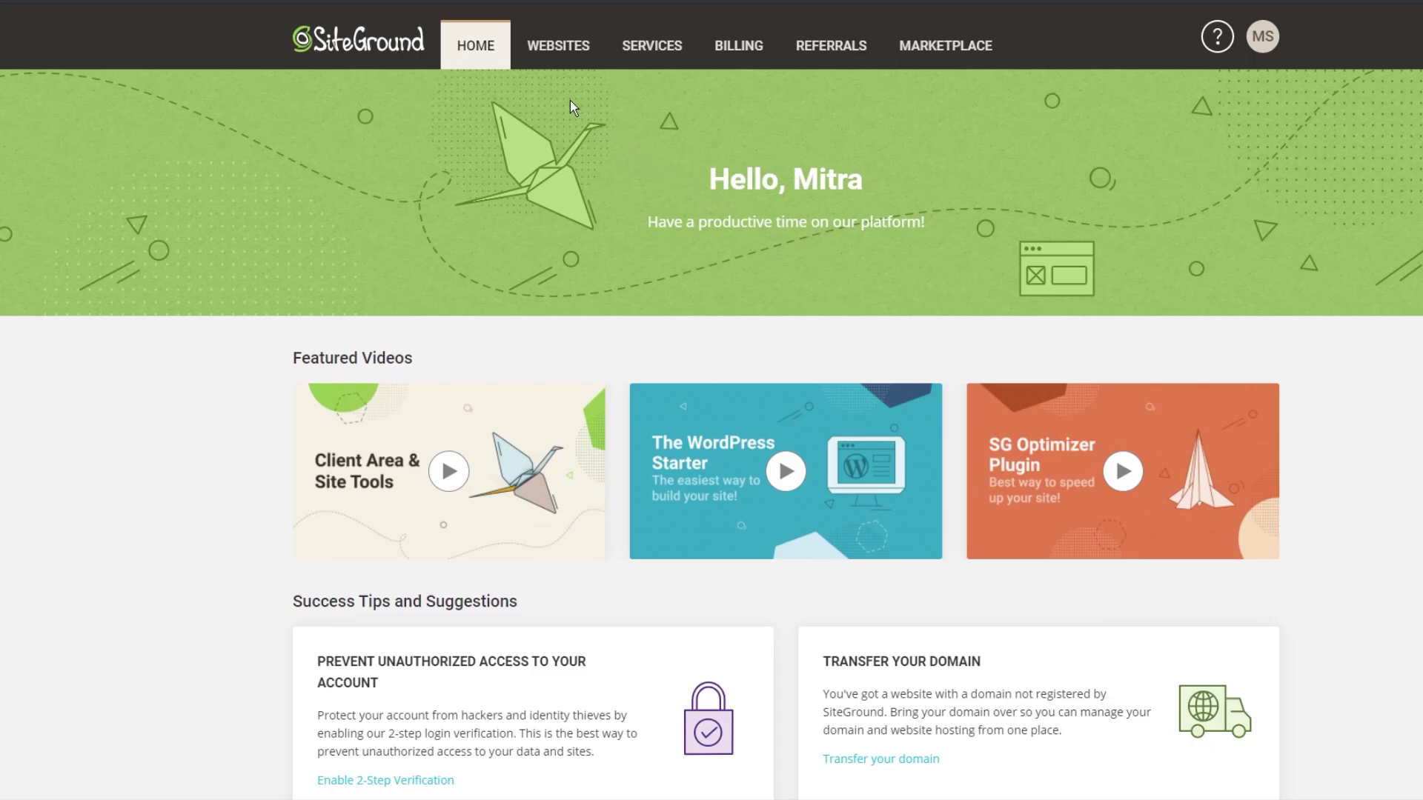
click(558, 63)
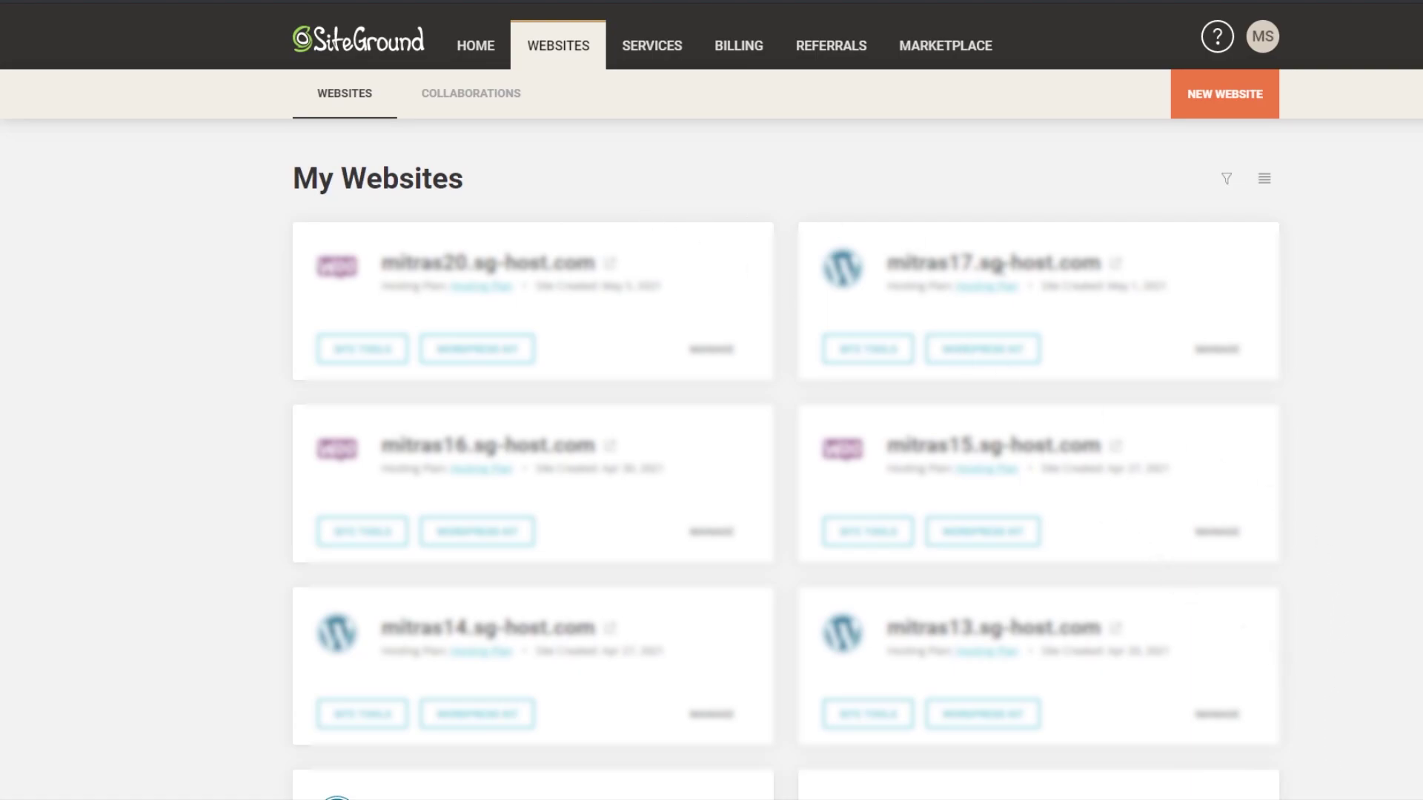
Launch the Add New Website wizard from the My Websites page.
click(1213, 116)
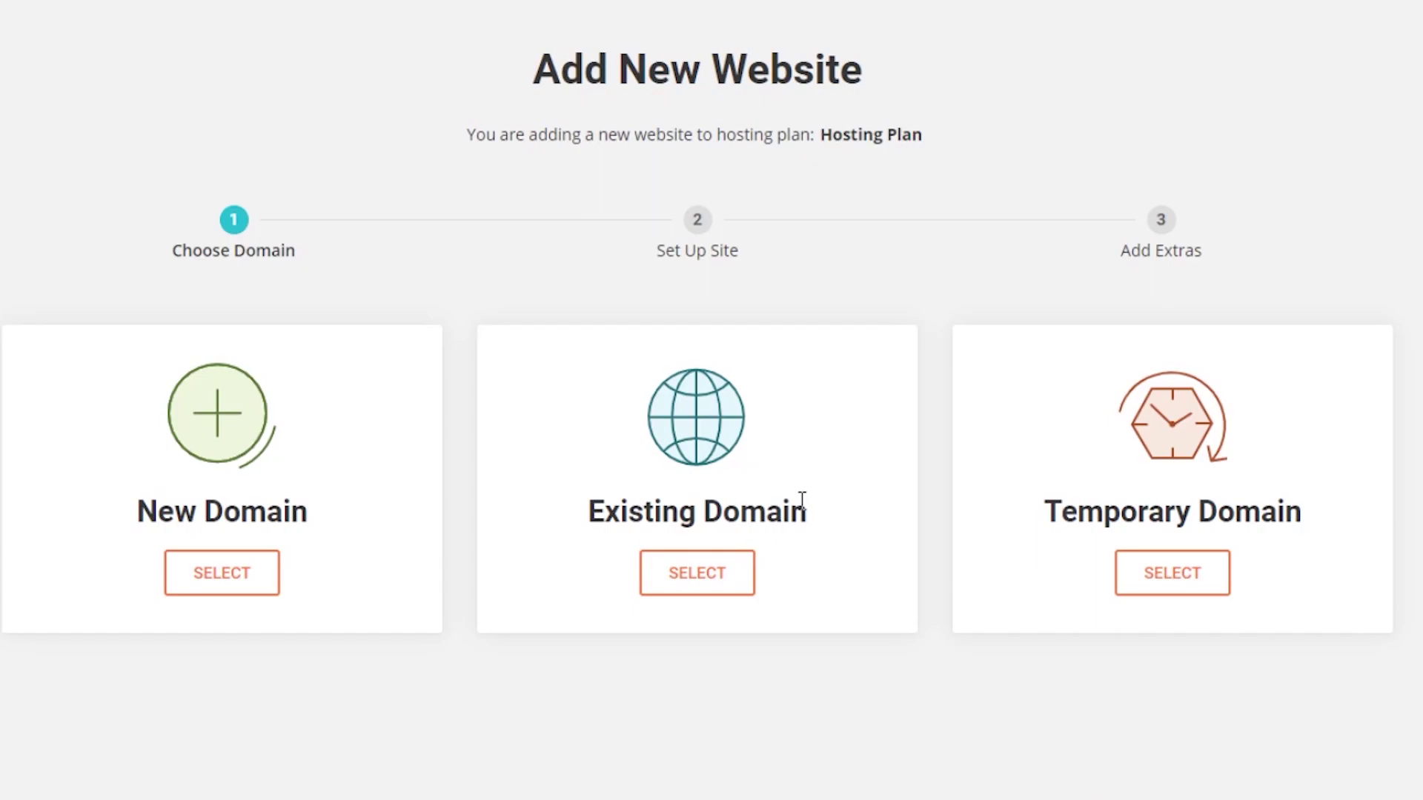
Choose Existing Domain and submit yazbsf.com as the domain name.
drag(584, 510, 817, 518)
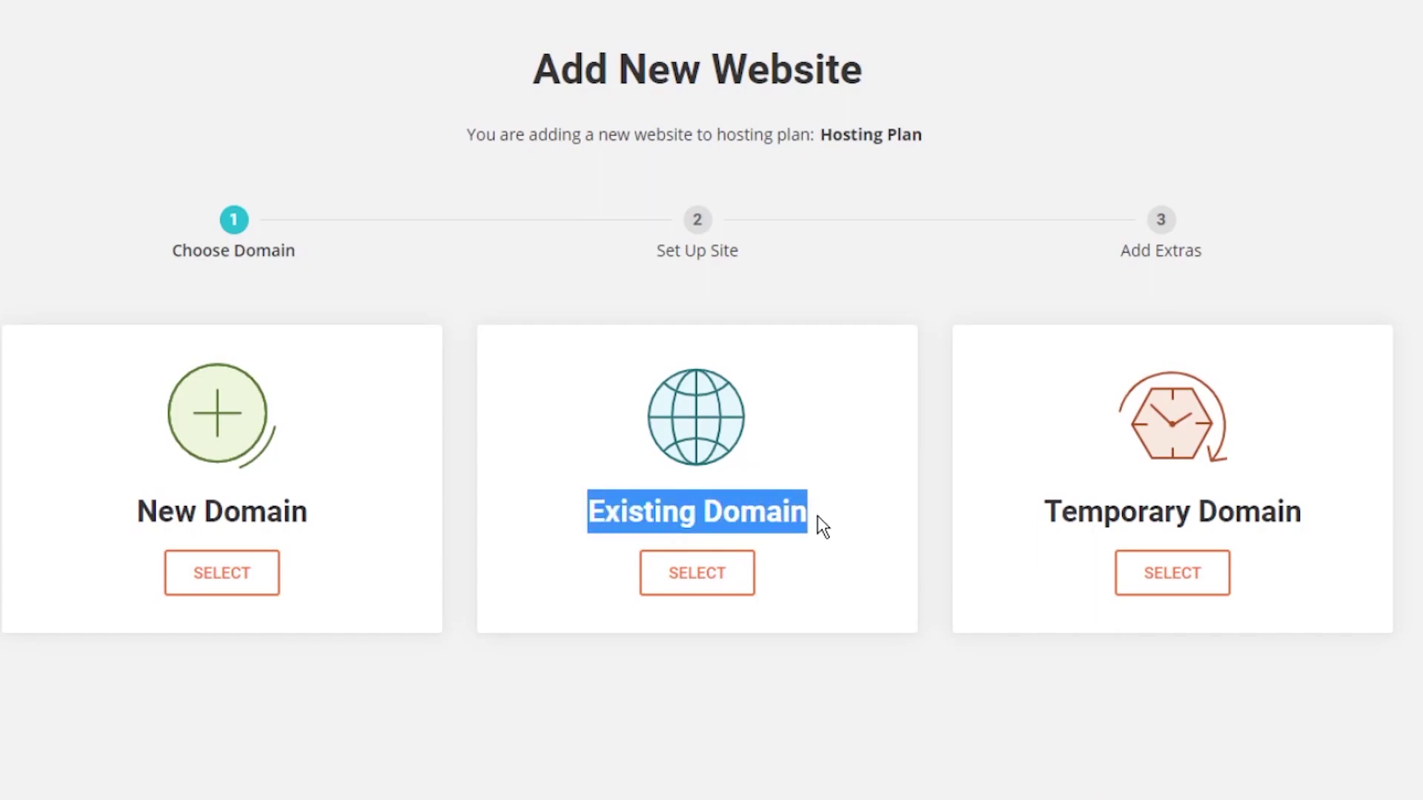
click(789, 666)
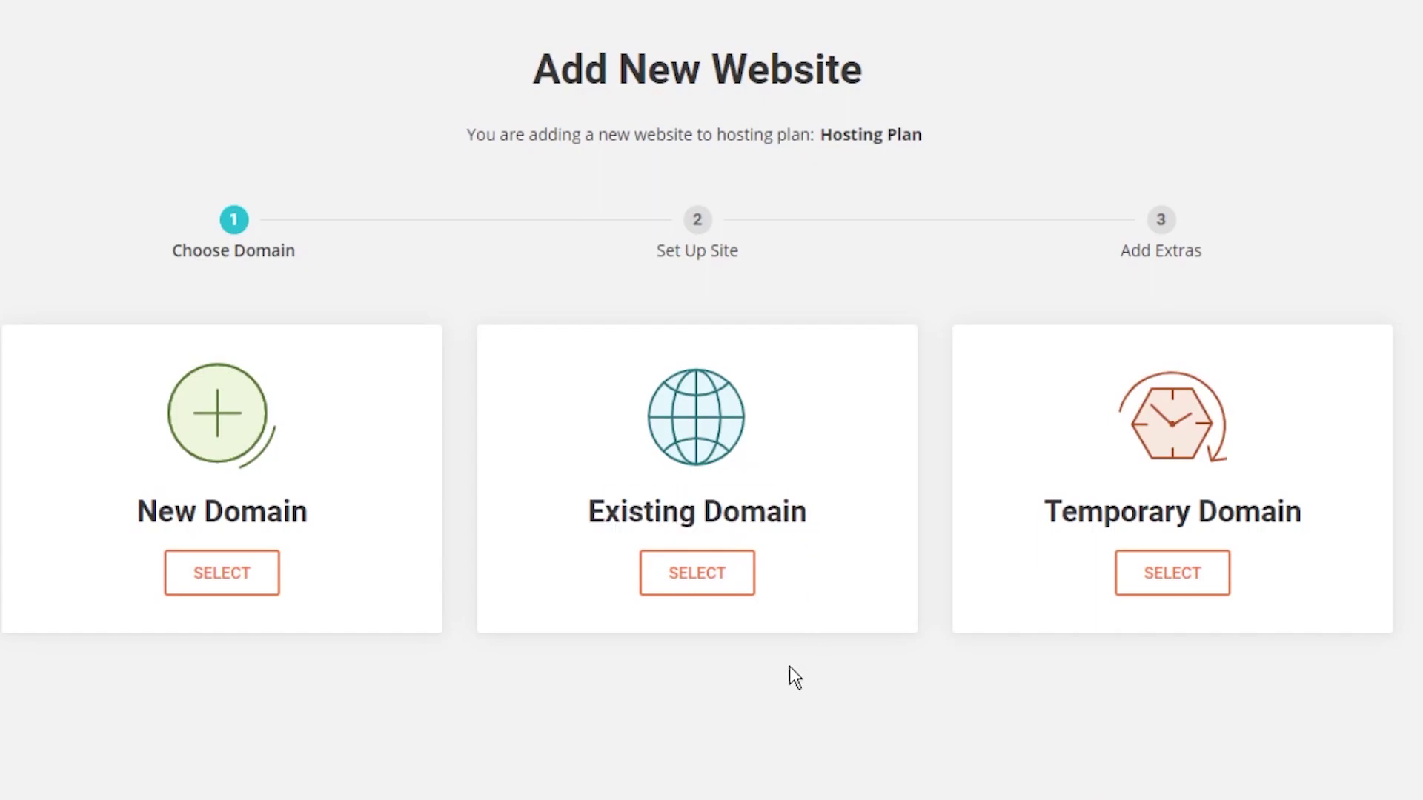
click(699, 586)
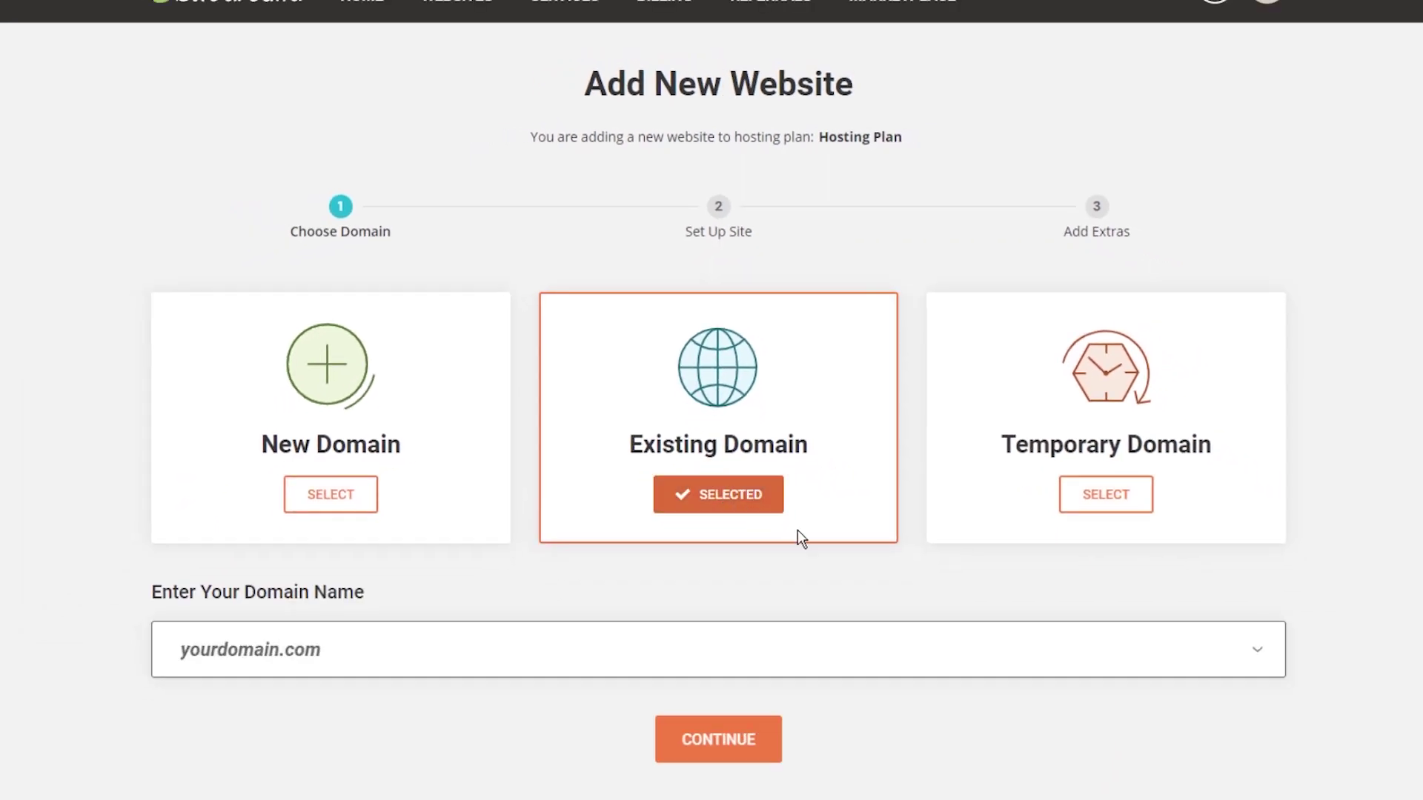
scroll(798, 530, down, 1)
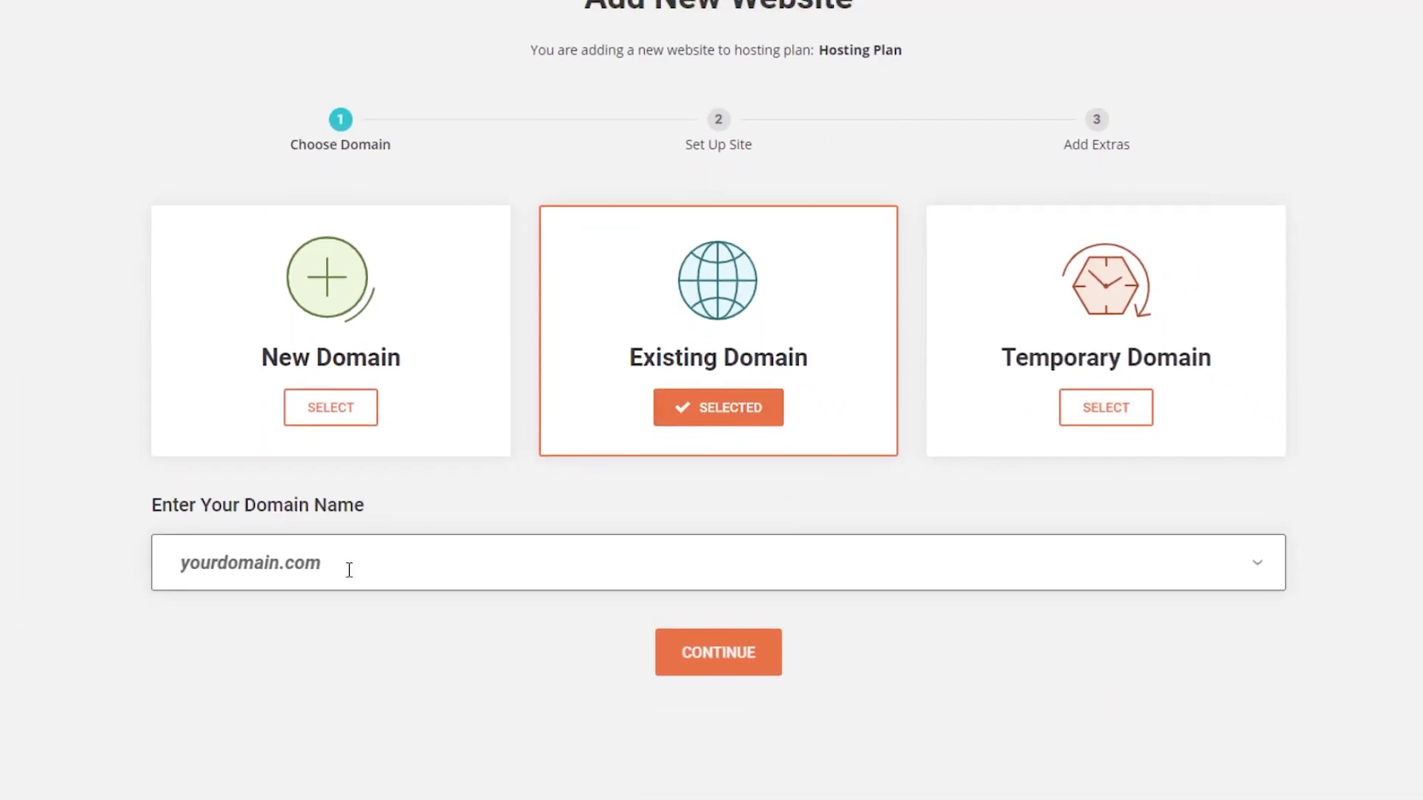
click(352, 563)
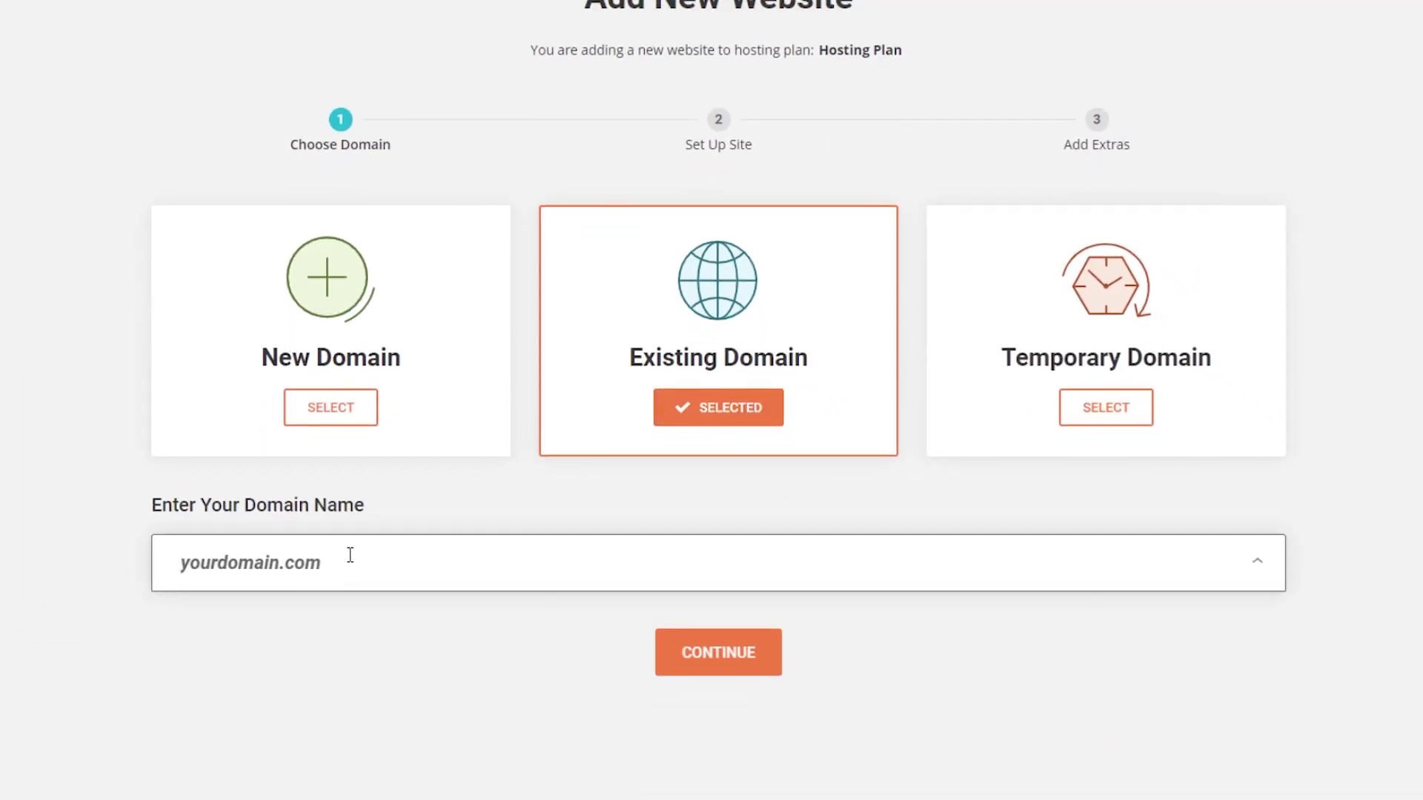
text(yazbs)
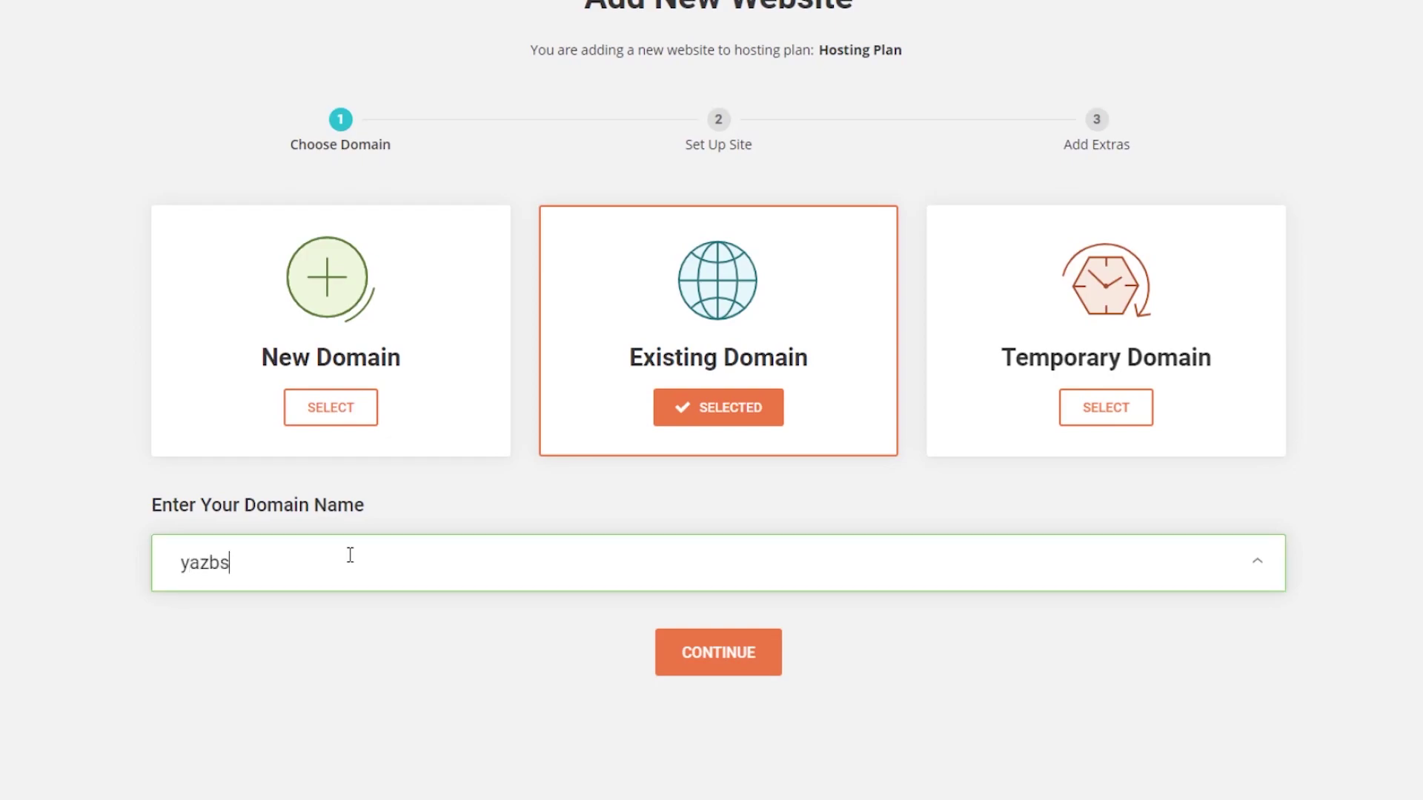
text(f.com)
key(Return)
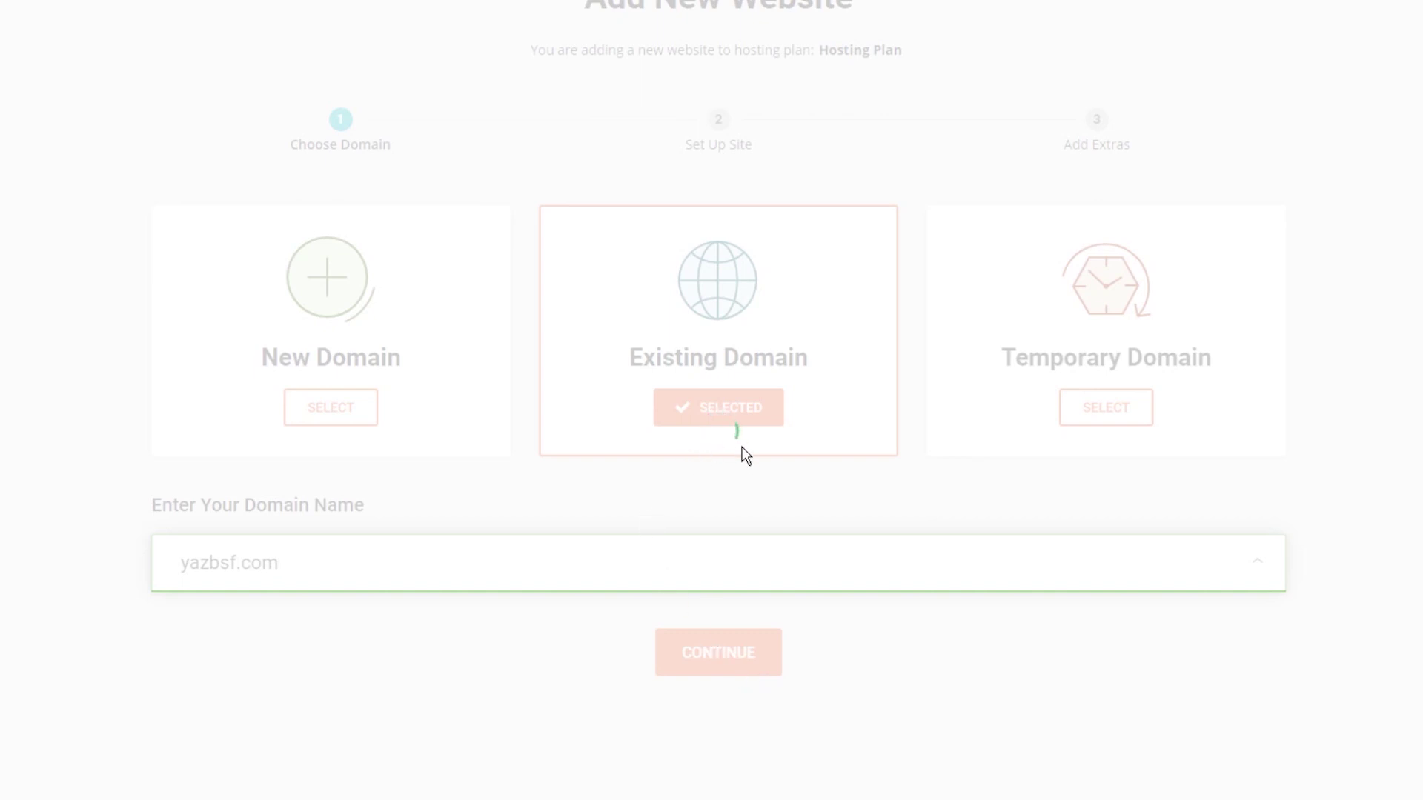
Accept yazbsf.com despite the not-registered warning and continue to Set Up Site.
scroll(575, 581, down, 1)
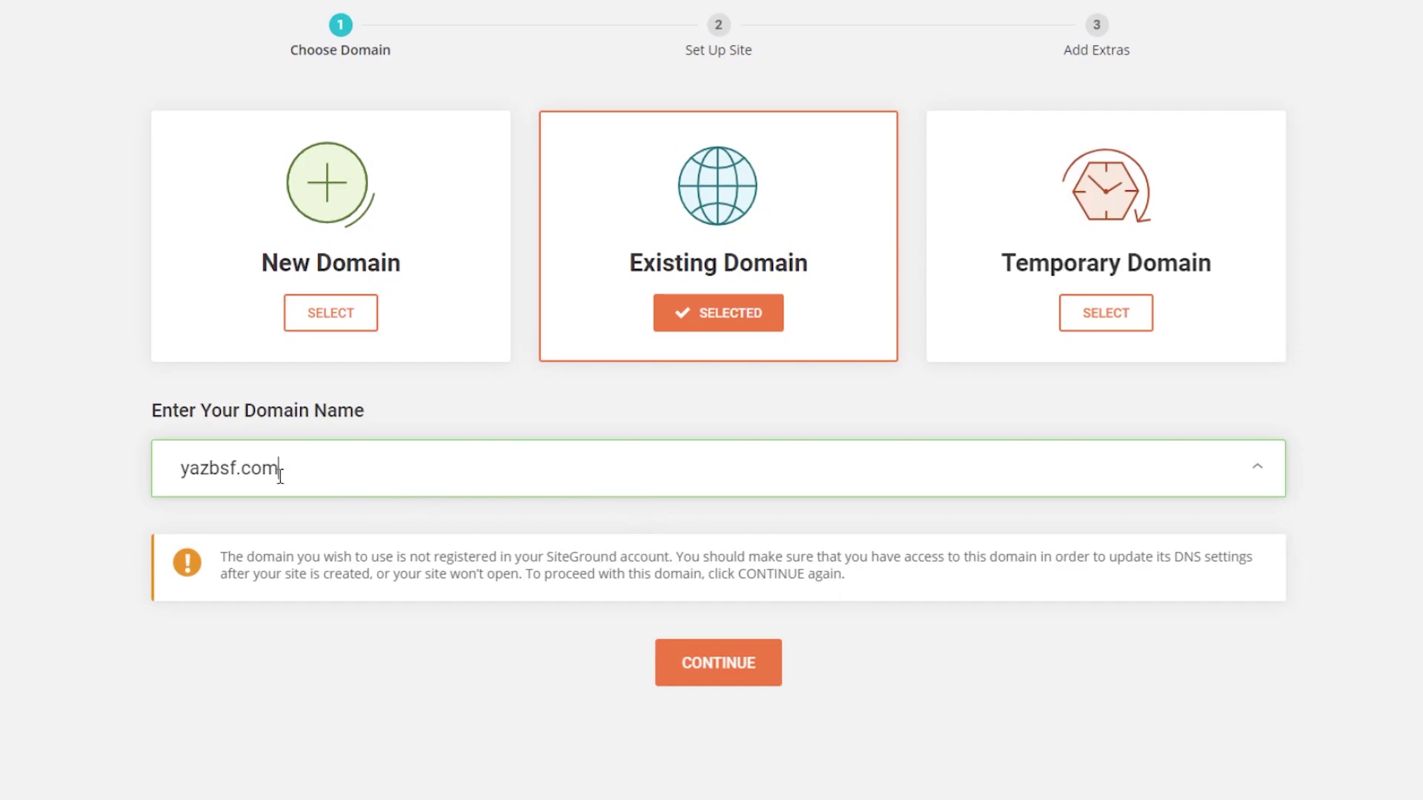
drag(281, 474, 169, 478)
click(252, 515)
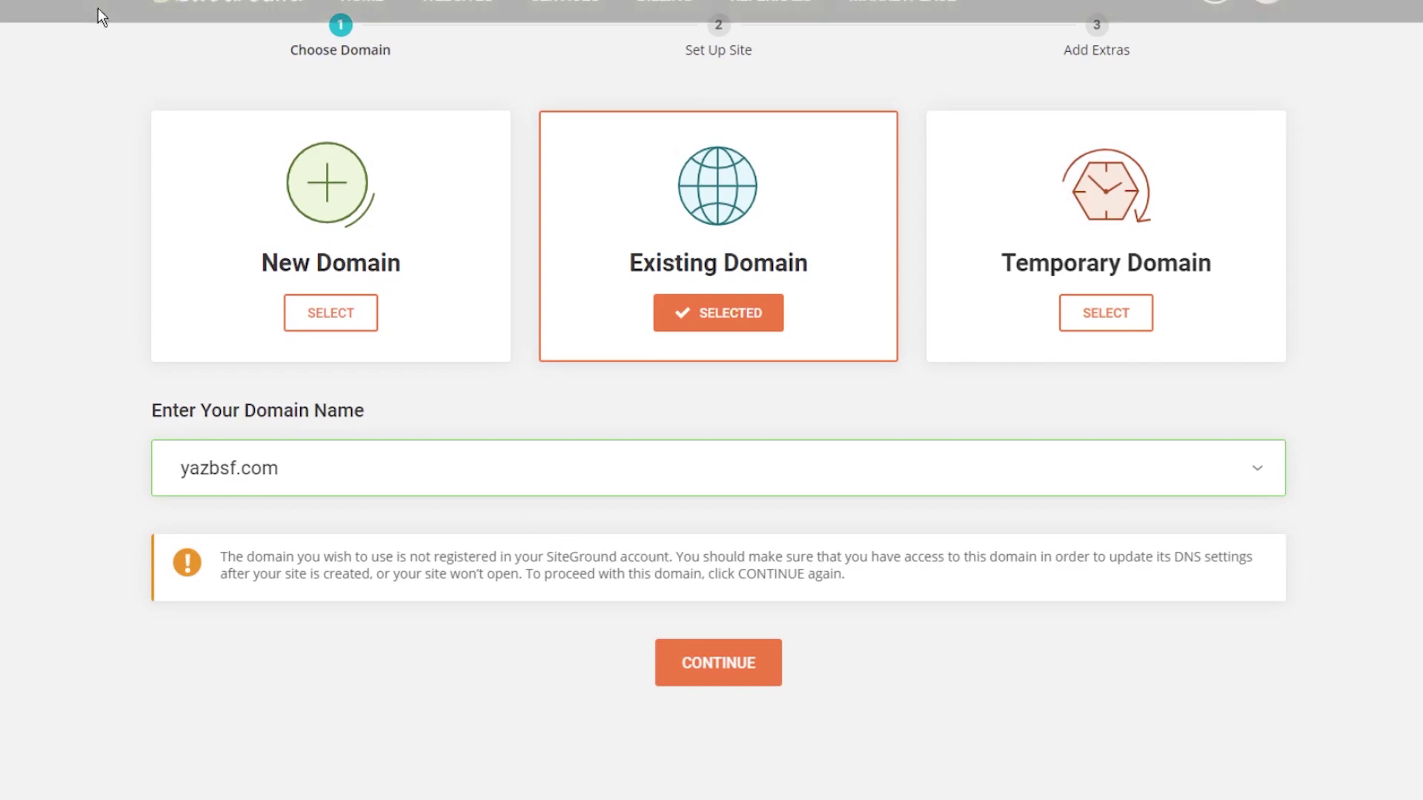
click(734, 673)
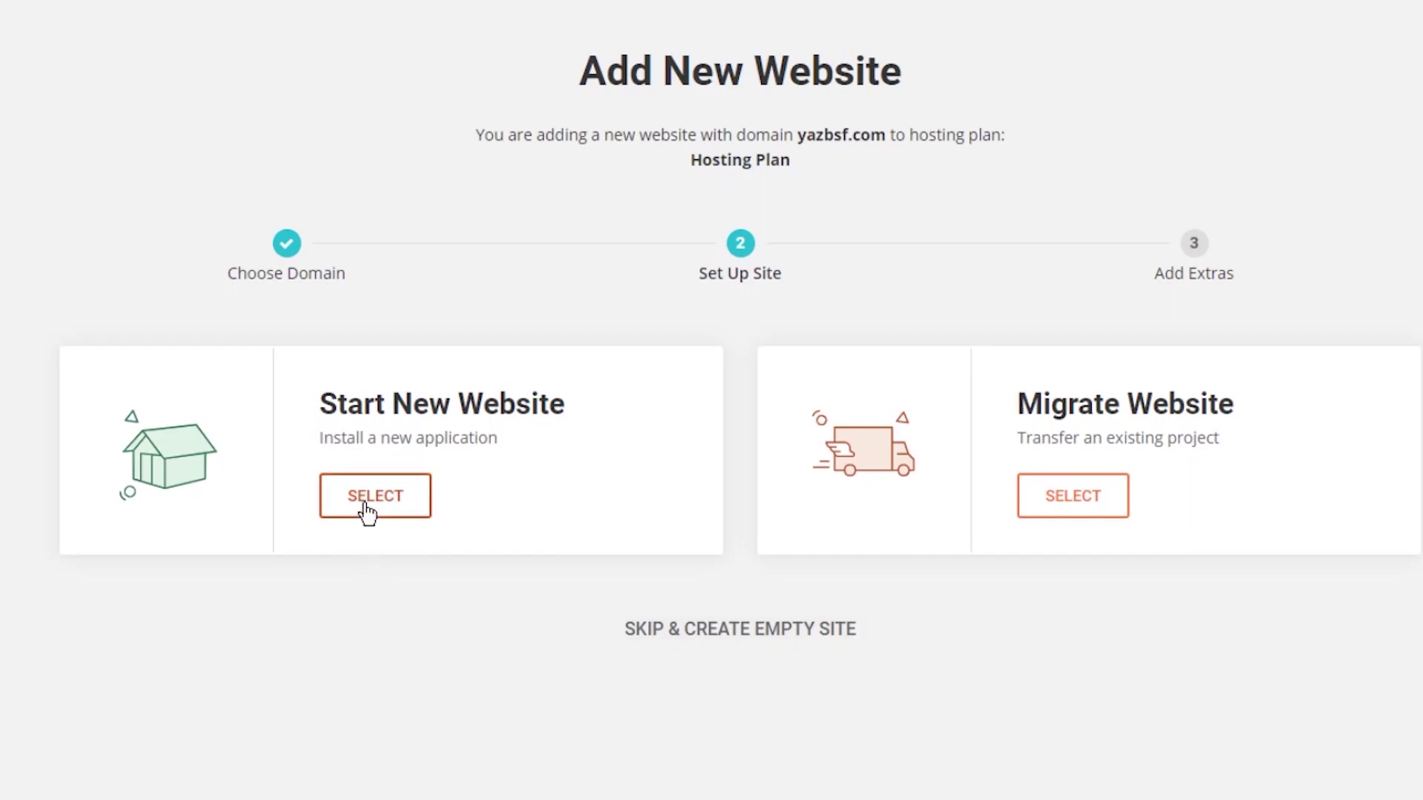
Choose Start New Website with WordPress as the application.
click(413, 492)
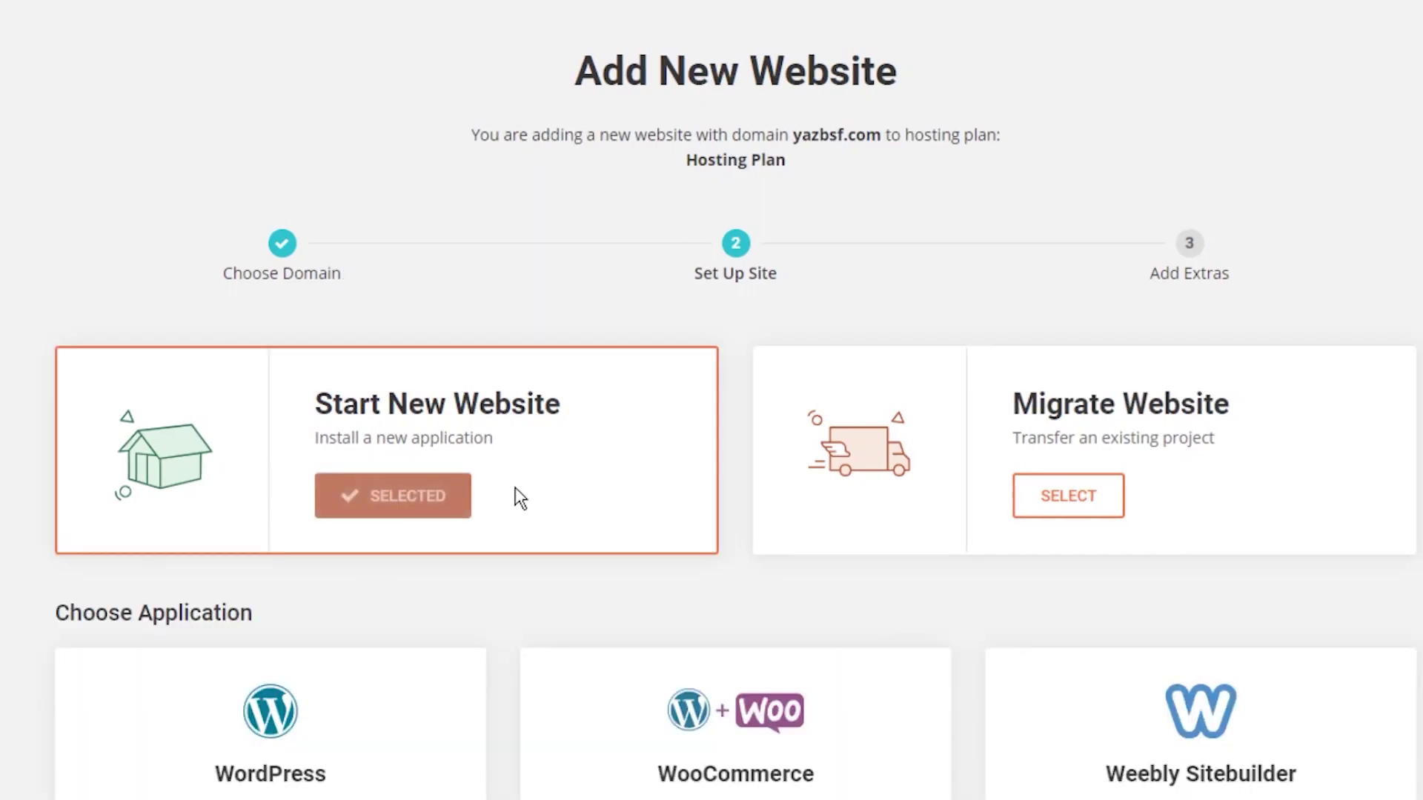
scroll(370, 536, down, 1)
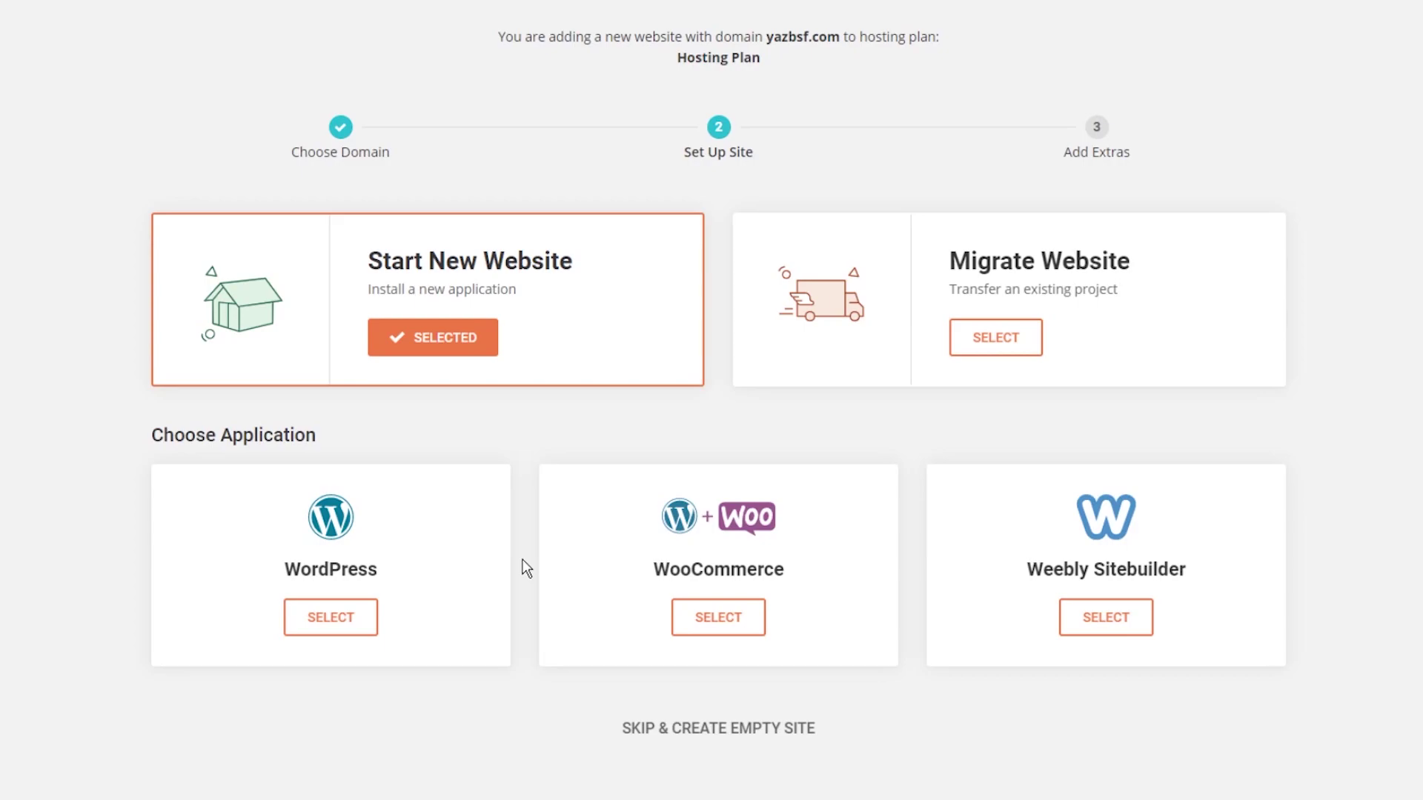
click(363, 618)
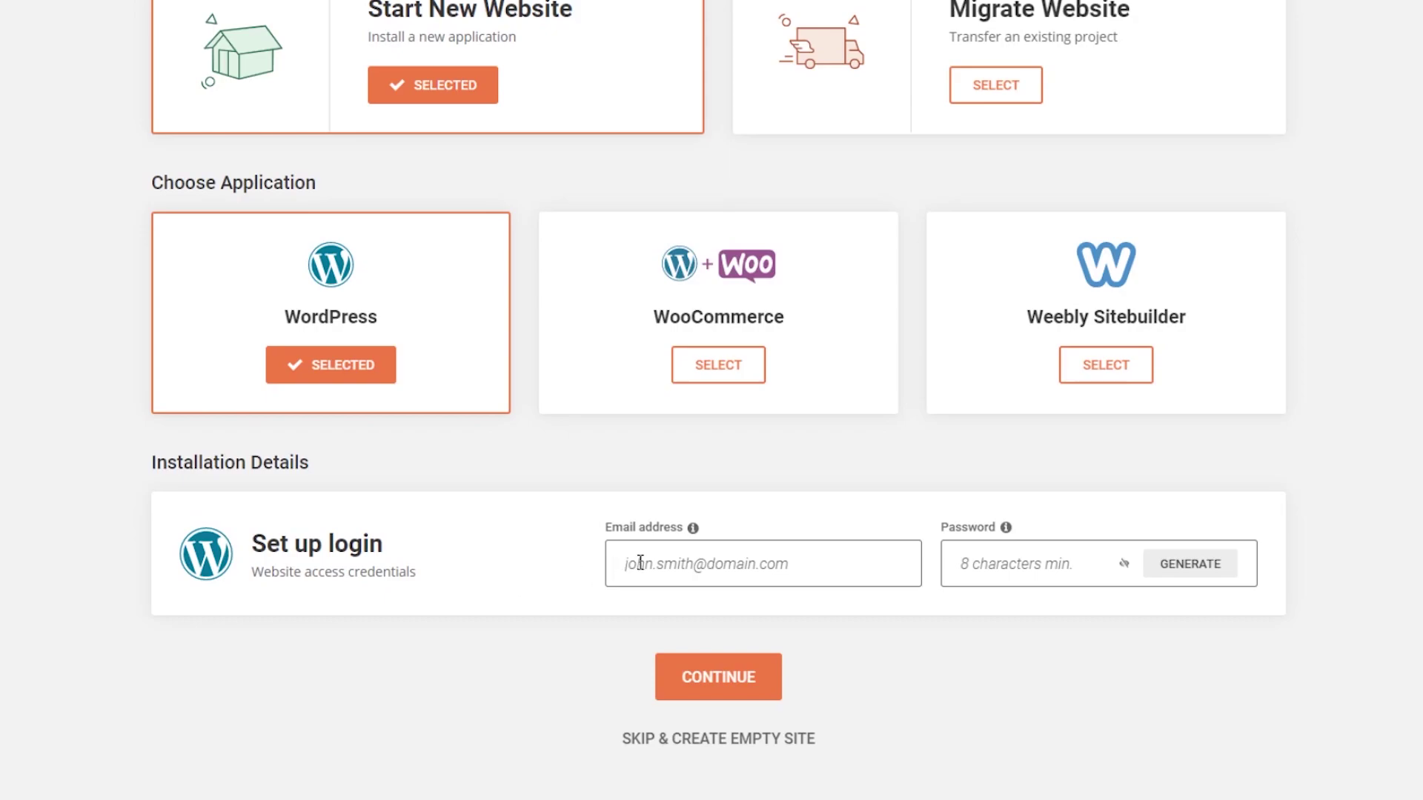
Fill in the login e-mail and a good-strength password, then continue to Add Extras.
click(739, 568)
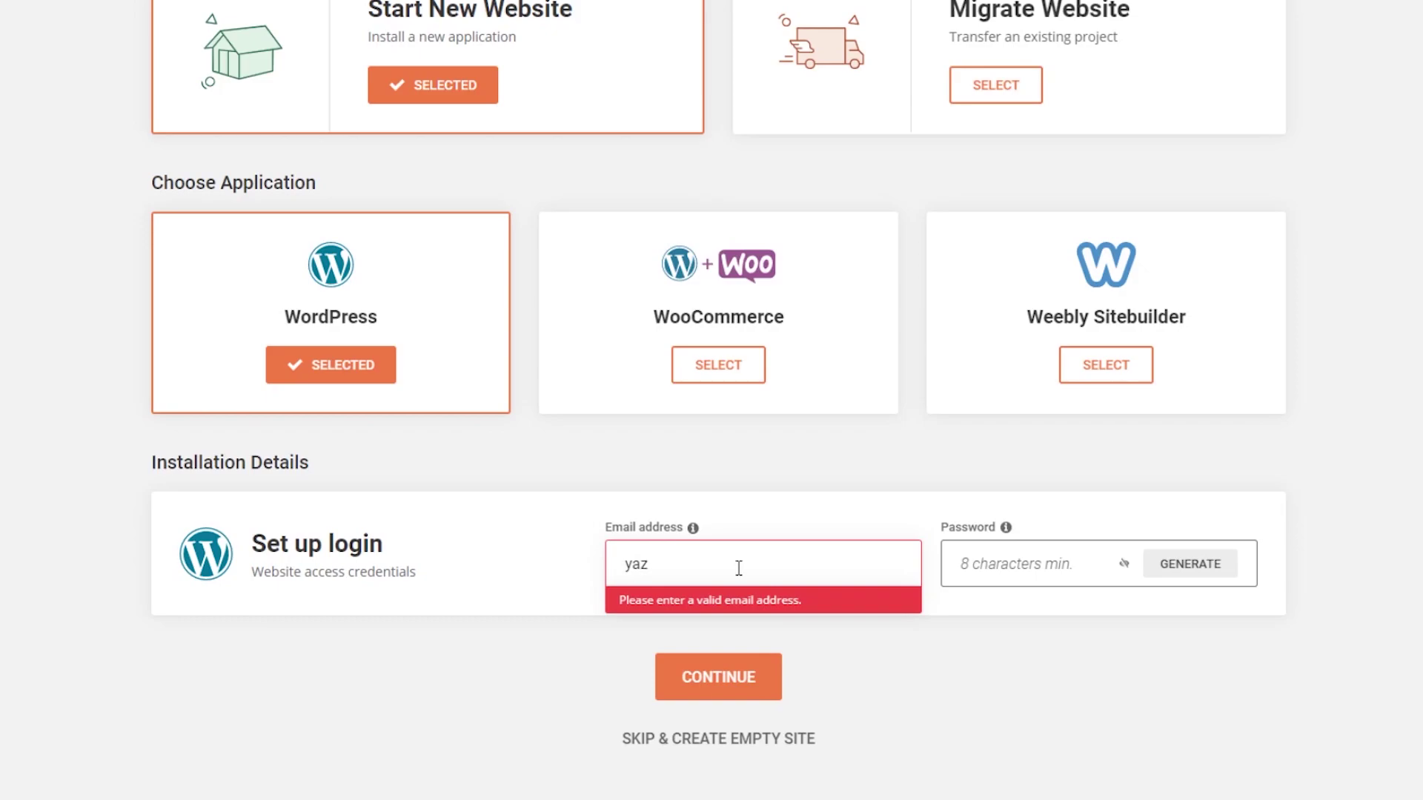
key(Tab)
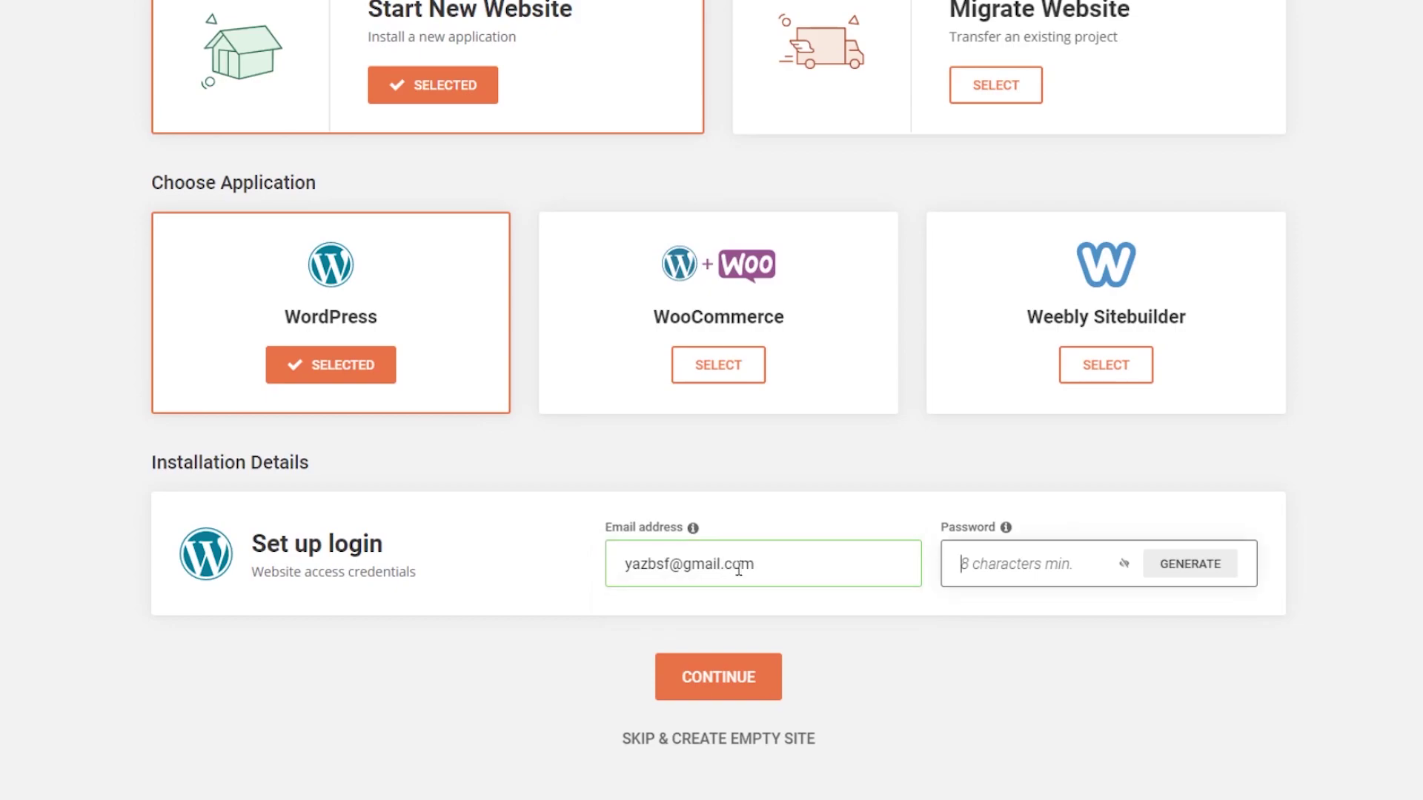
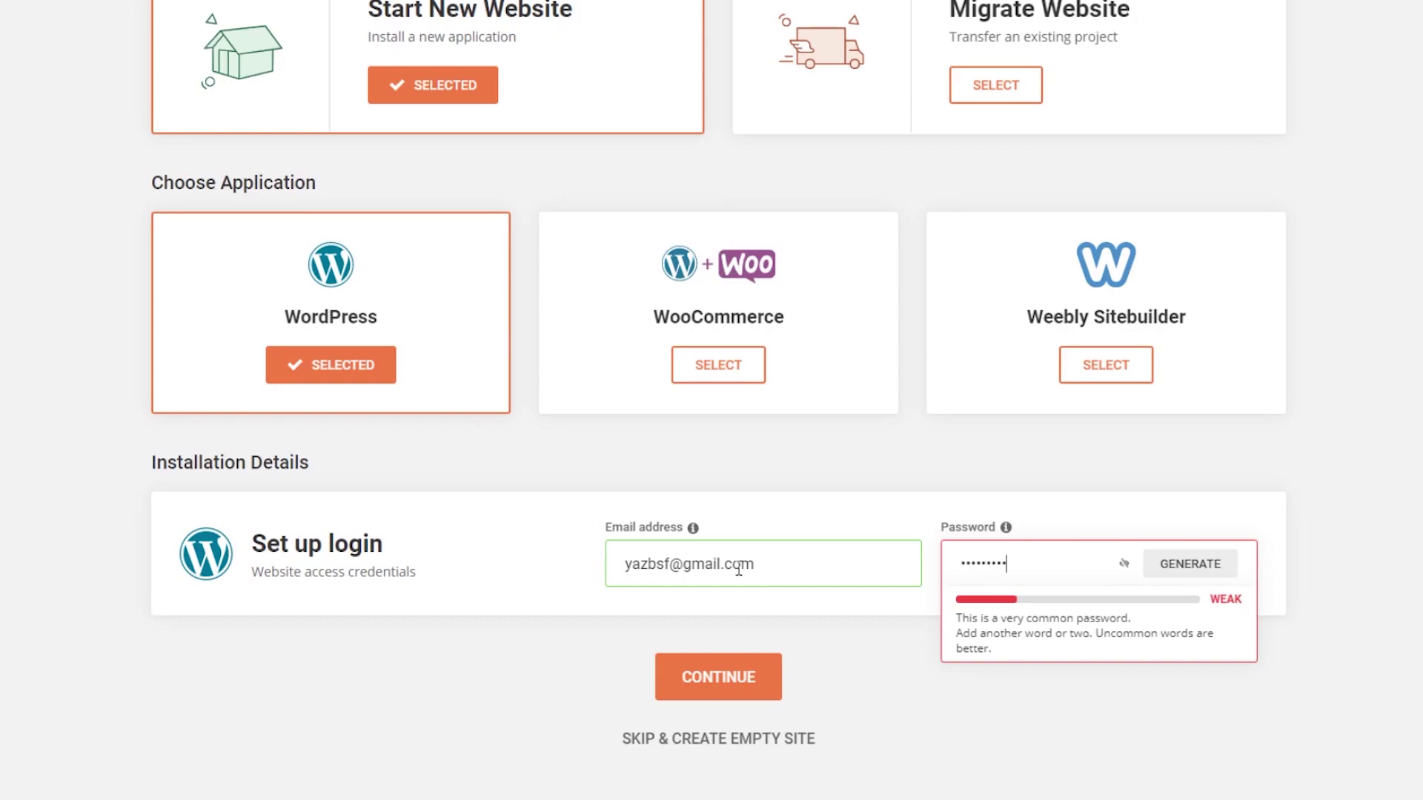
double_click(1003, 565)
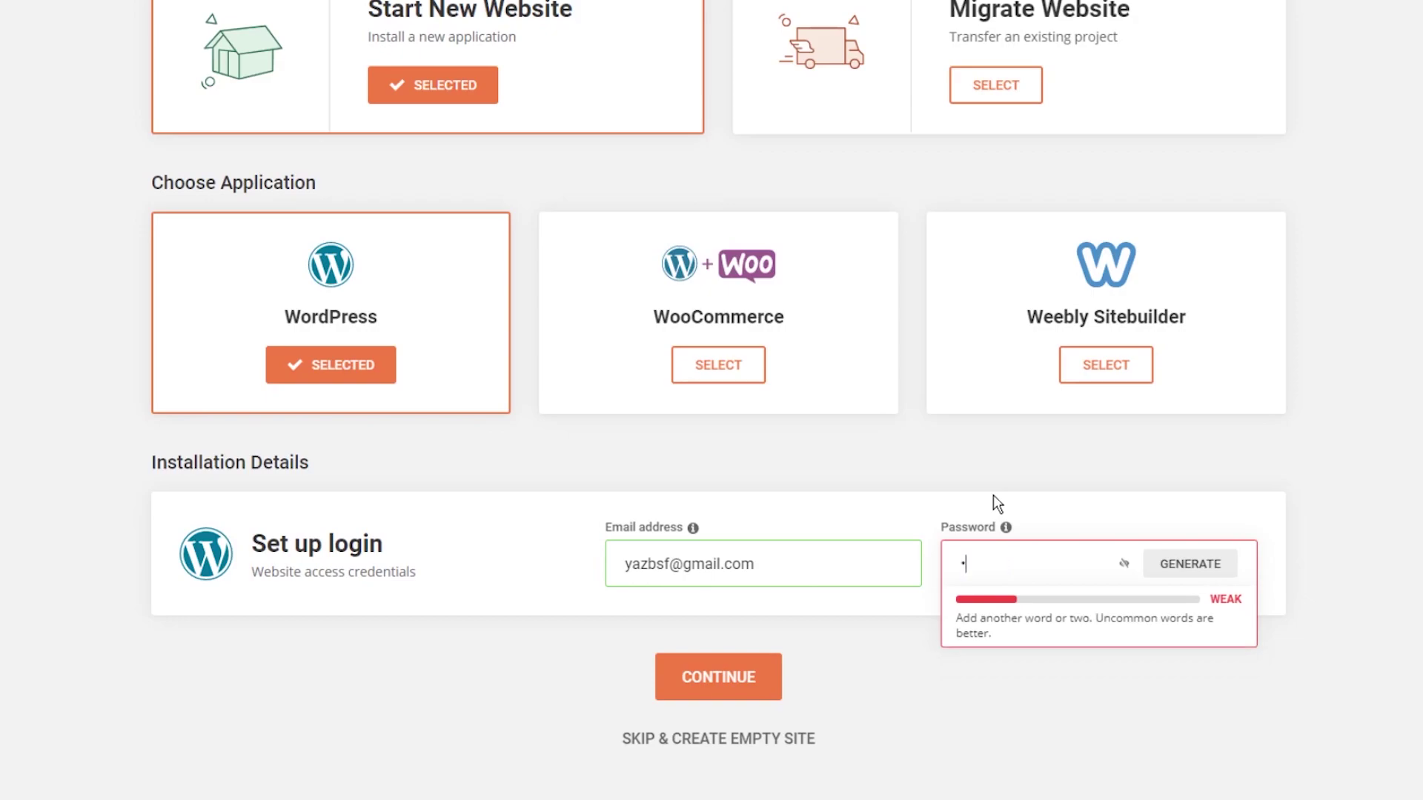
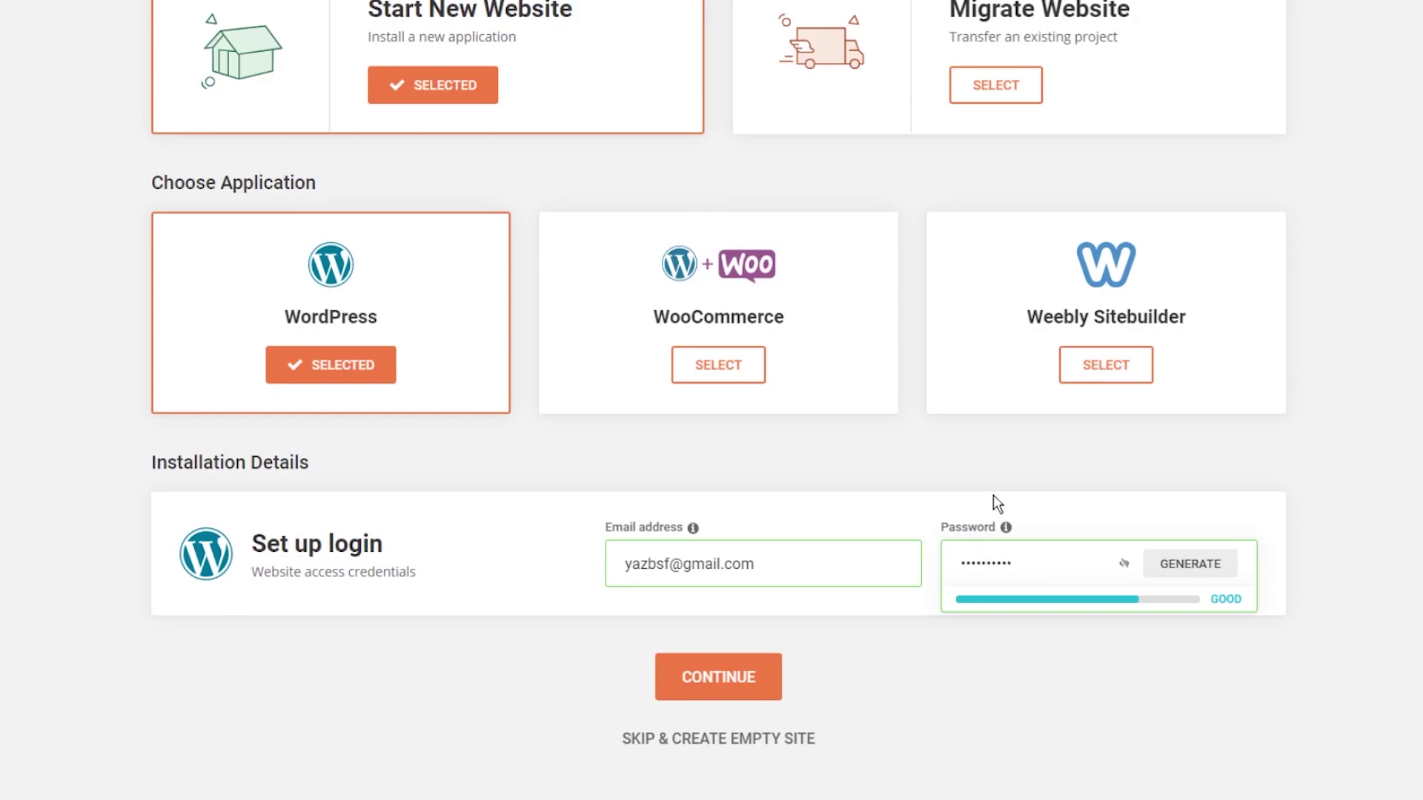
click(1145, 472)
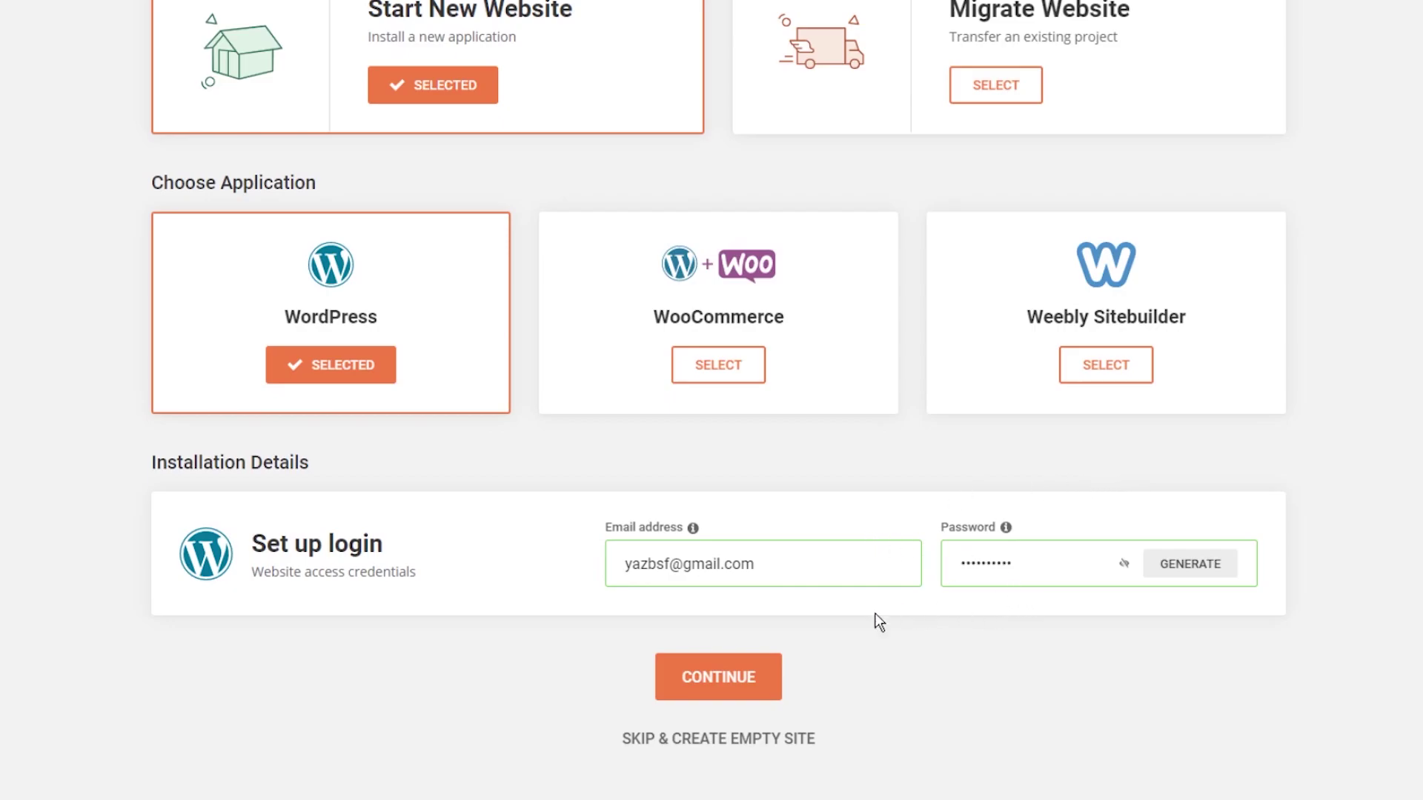
click(732, 677)
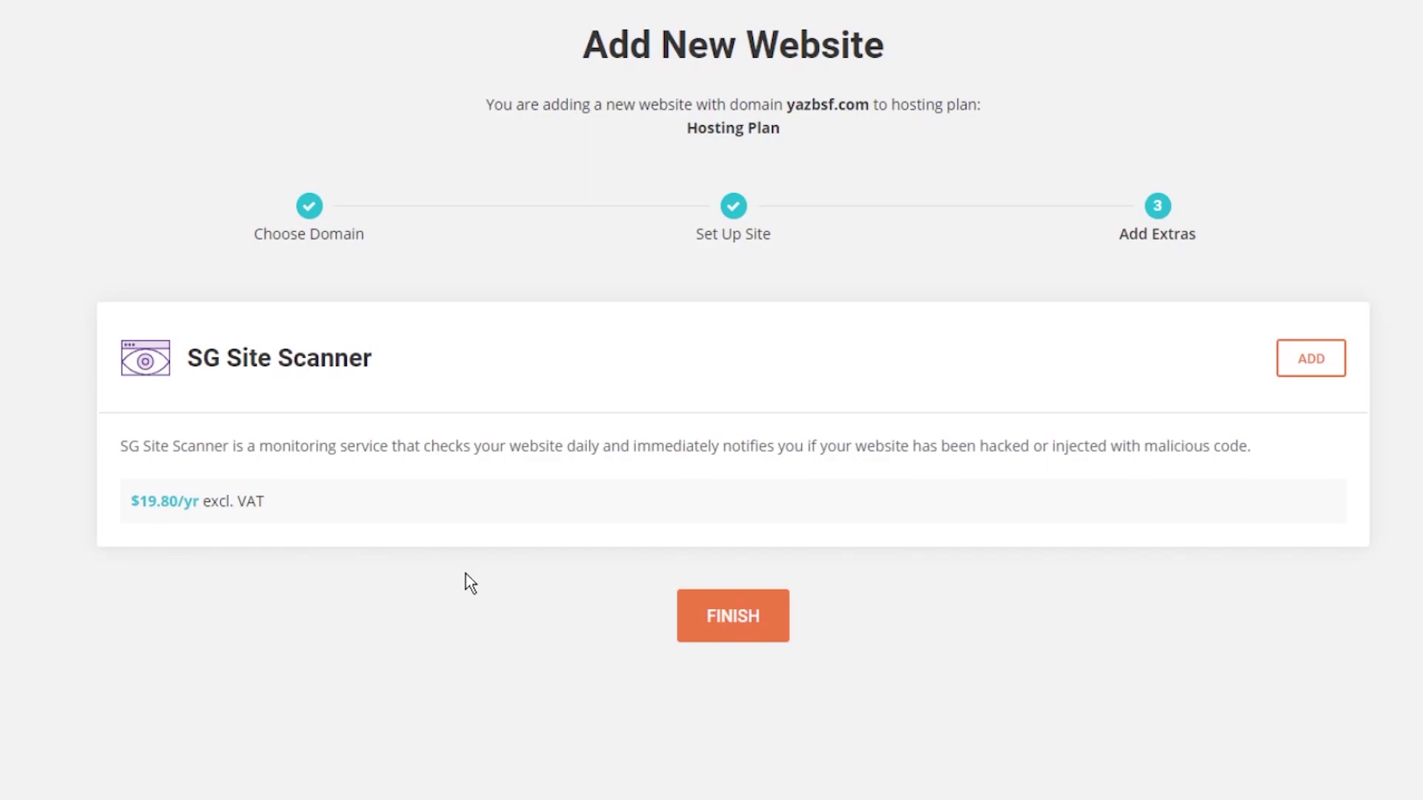
Skip the $19.80/yr SG Site Scanner extra and finish creating the yazbsf.com site.
click(758, 629)
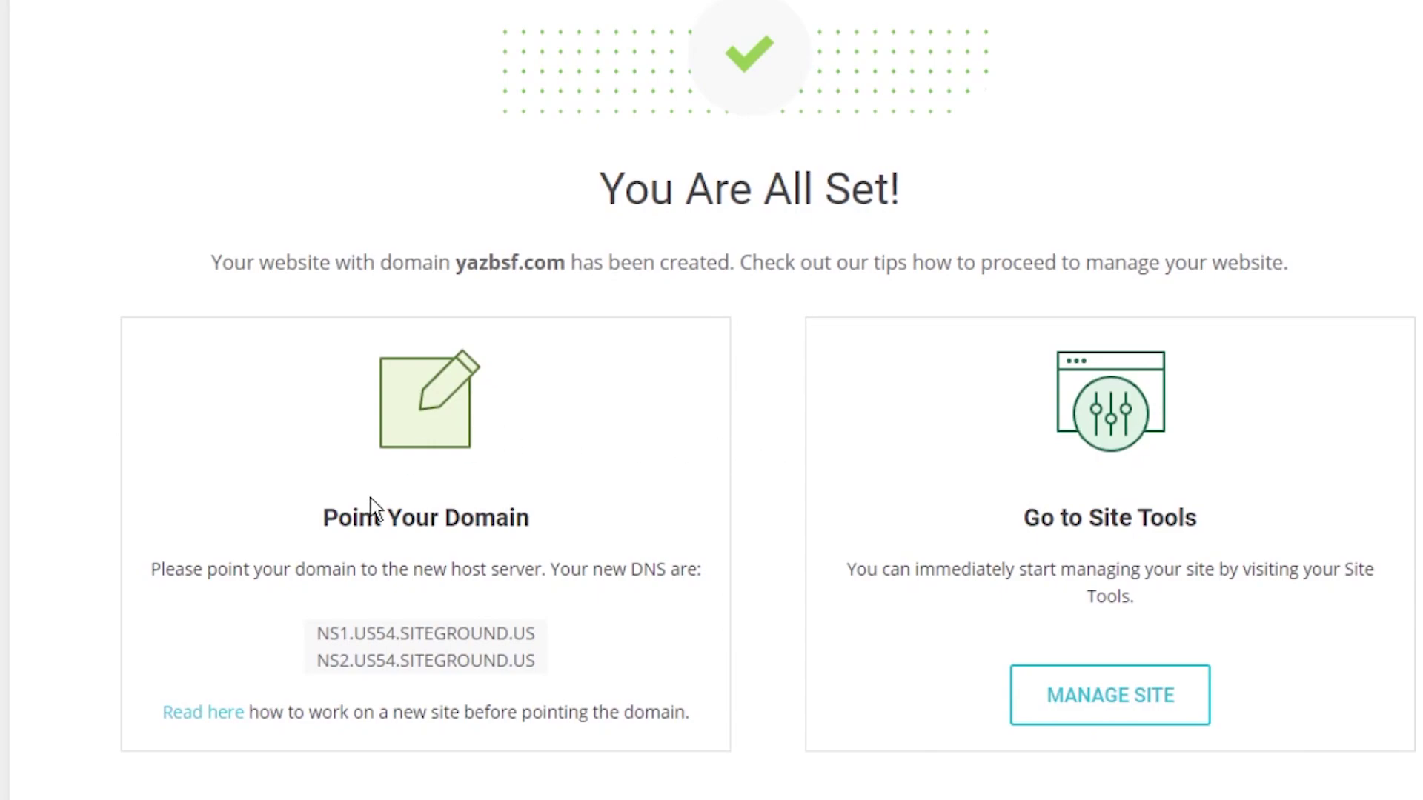
Highlight the Point Your Domain section listing NS1/NS2.US54.SITEGROUND.US nameservers.
drag(324, 517, 532, 525)
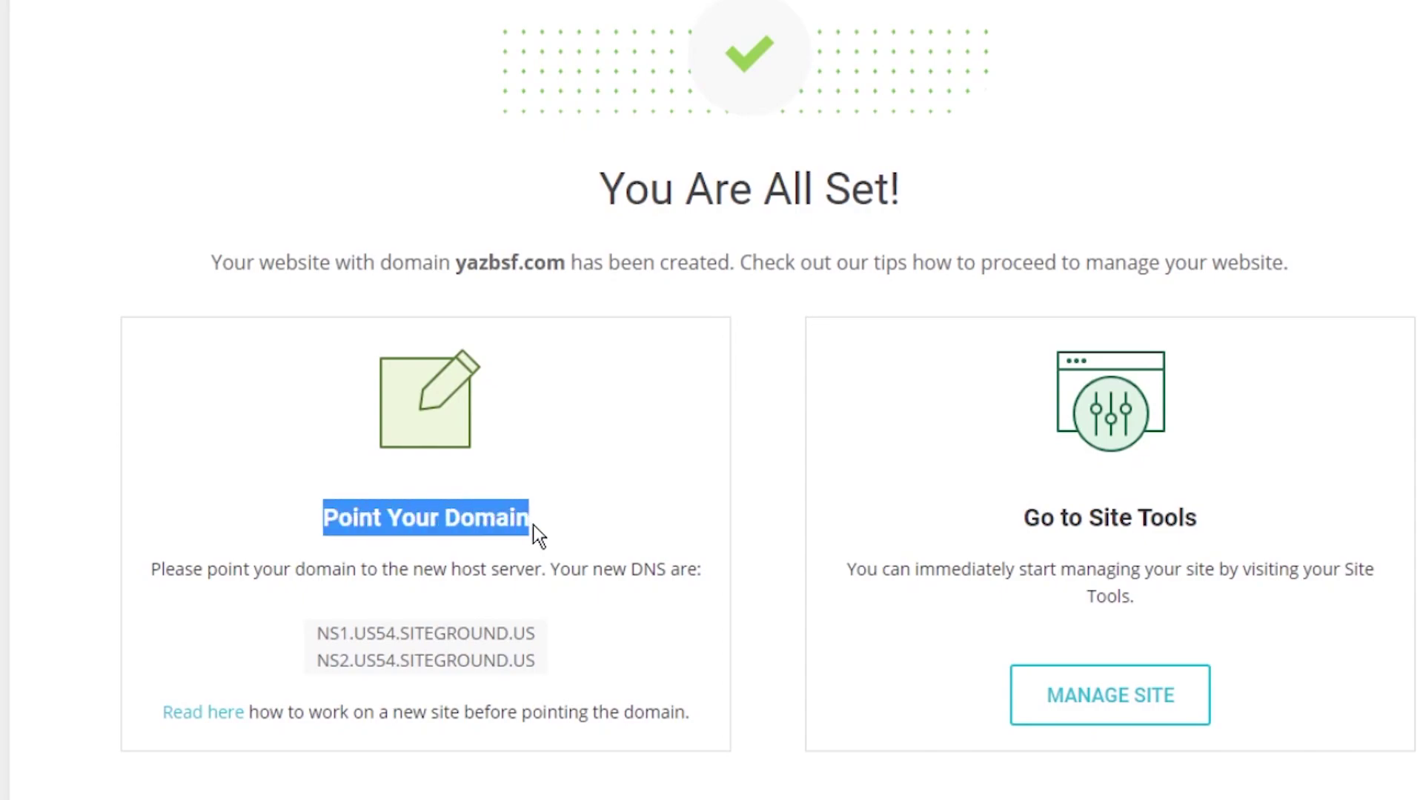
click(584, 575)
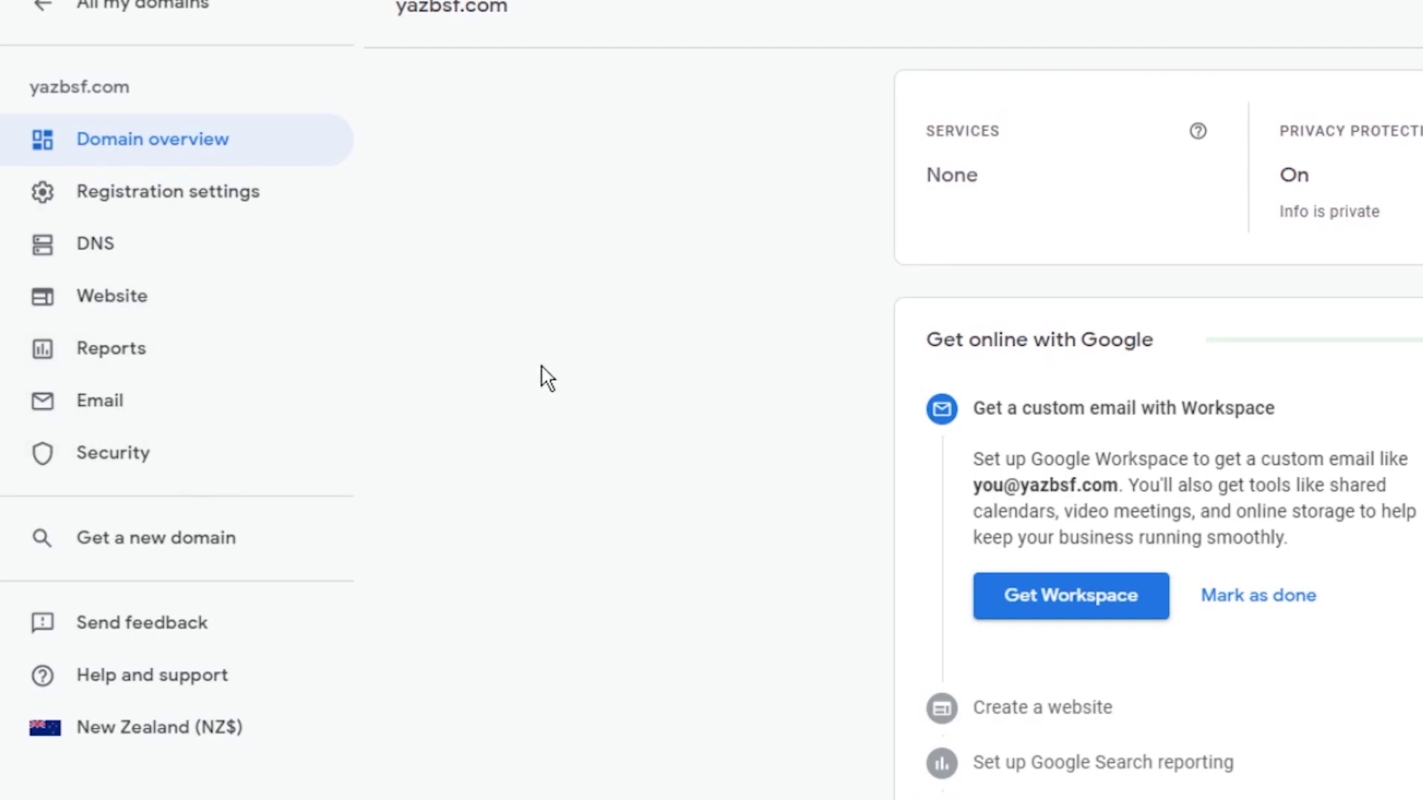
Open yazbsf.com's DNS page in Google Domains showing name servers ns-cloud-d1 to d4.
click(130, 252)
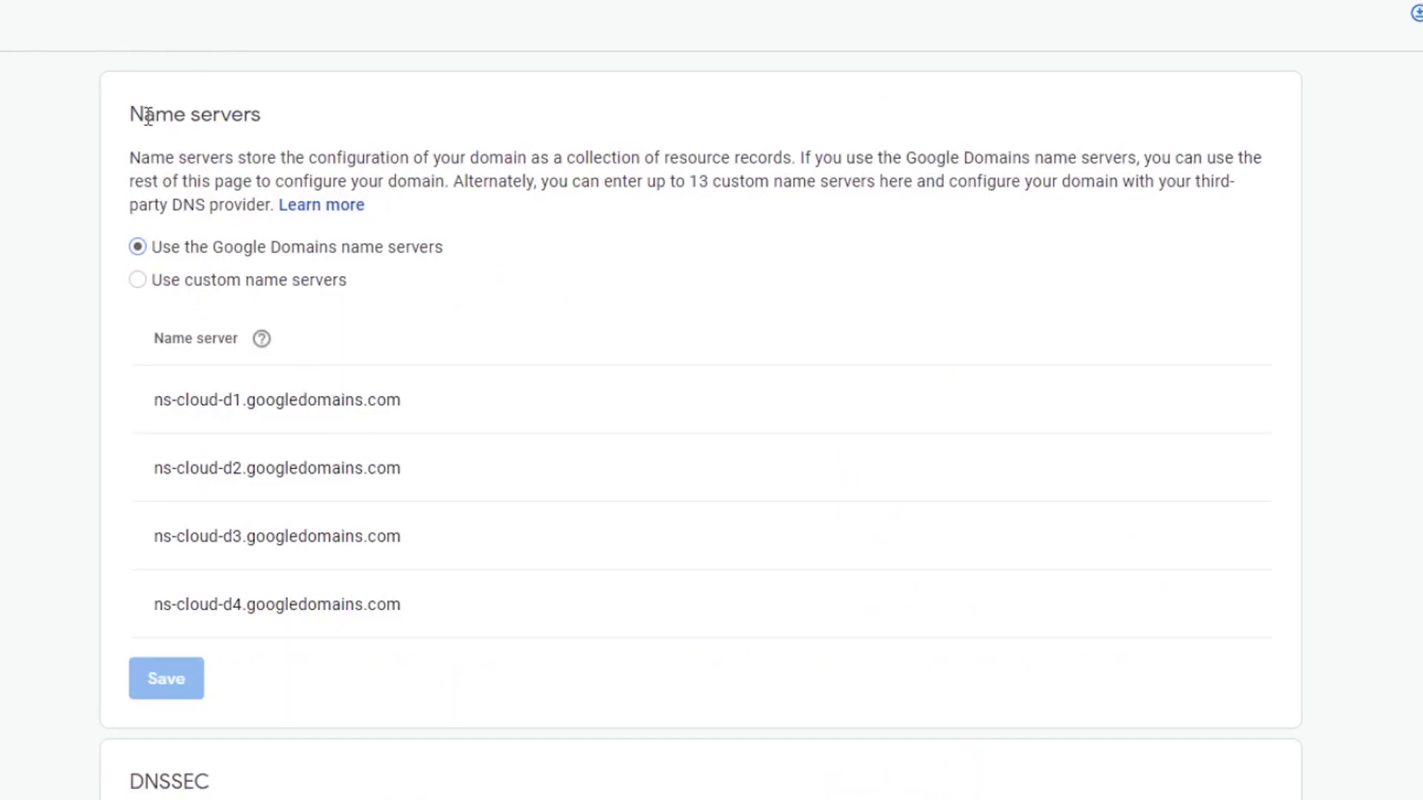
Switch yazbsf.com to custom name servers and paste NS1.US54.SITEGROUND.US as the first entry.
click(144, 282)
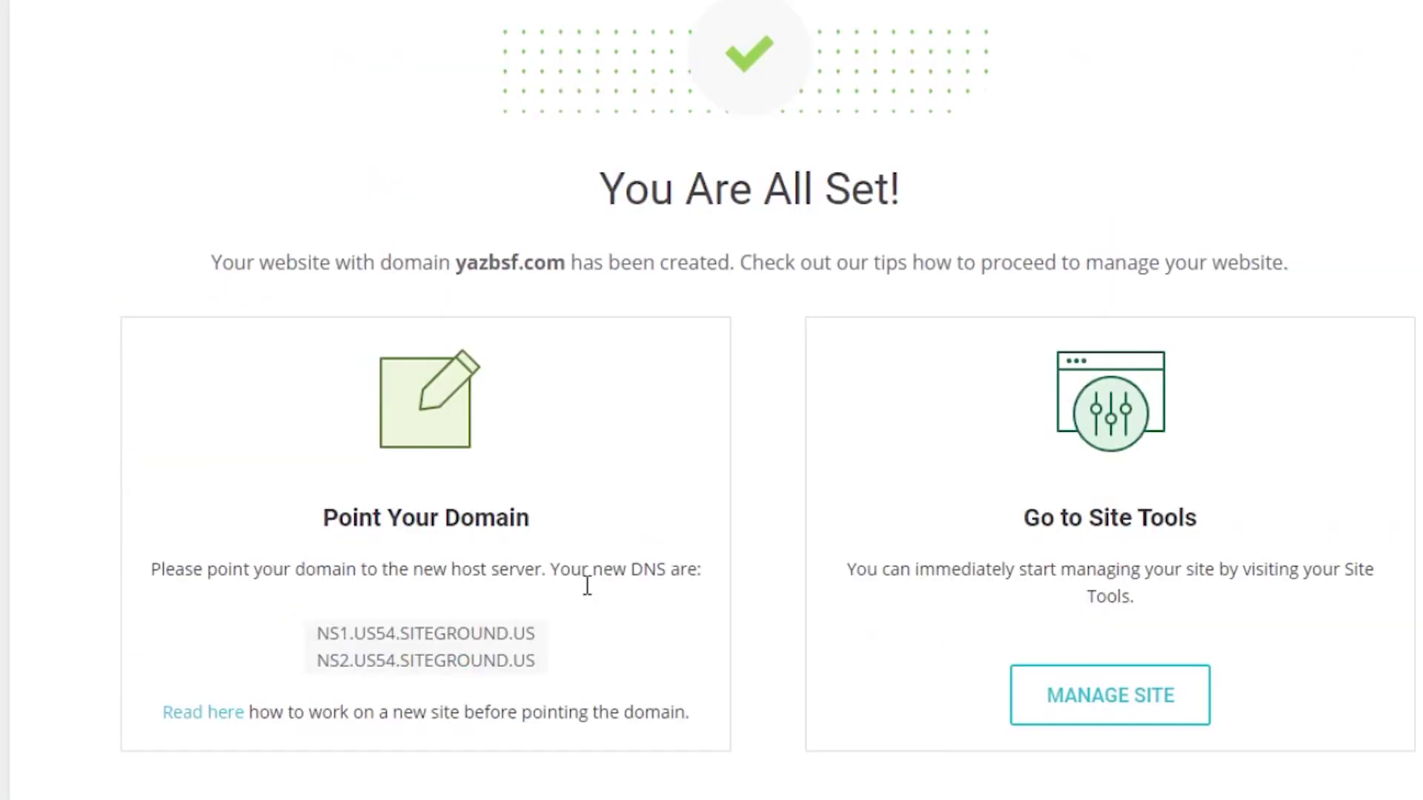
drag(538, 634, 318, 634)
key(ctrl+c)
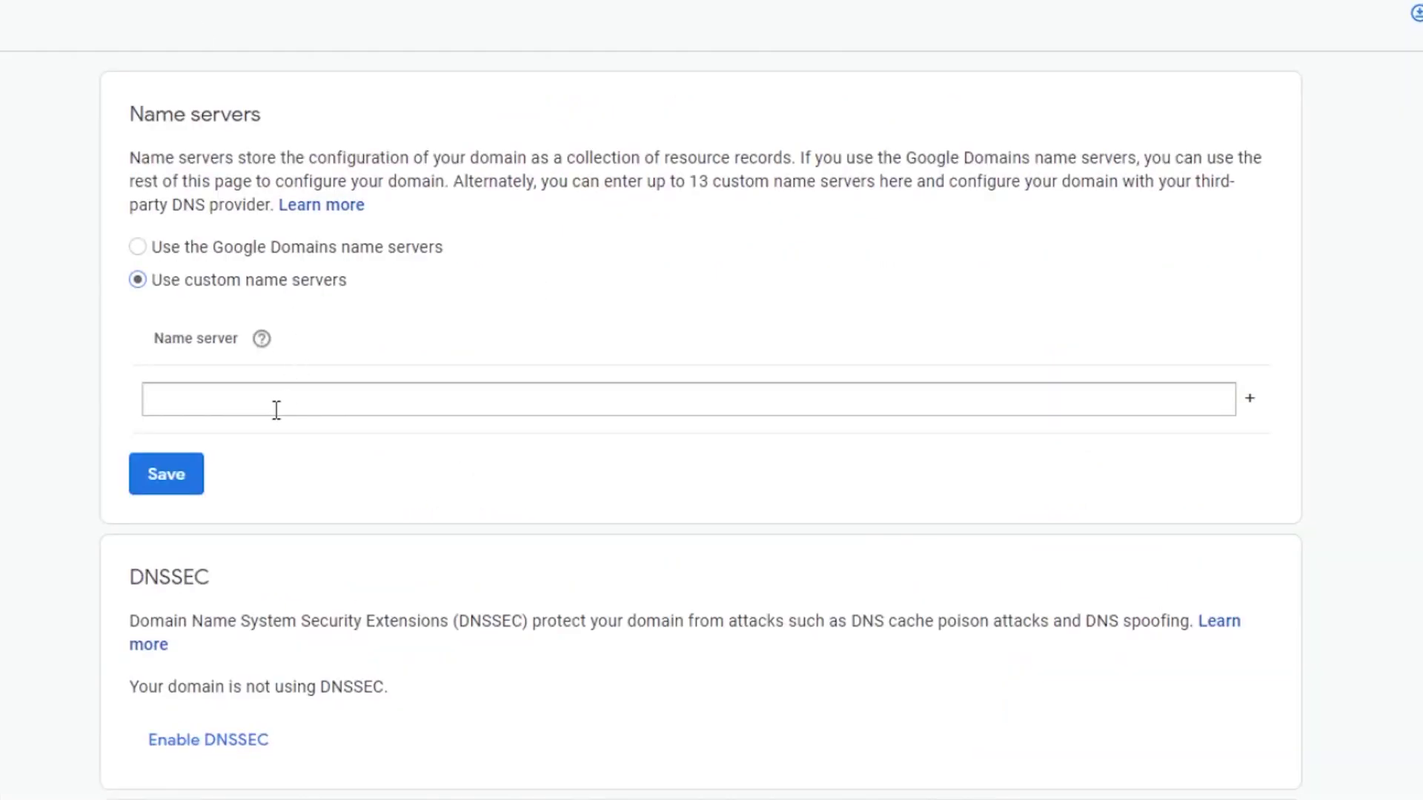
click(275, 404)
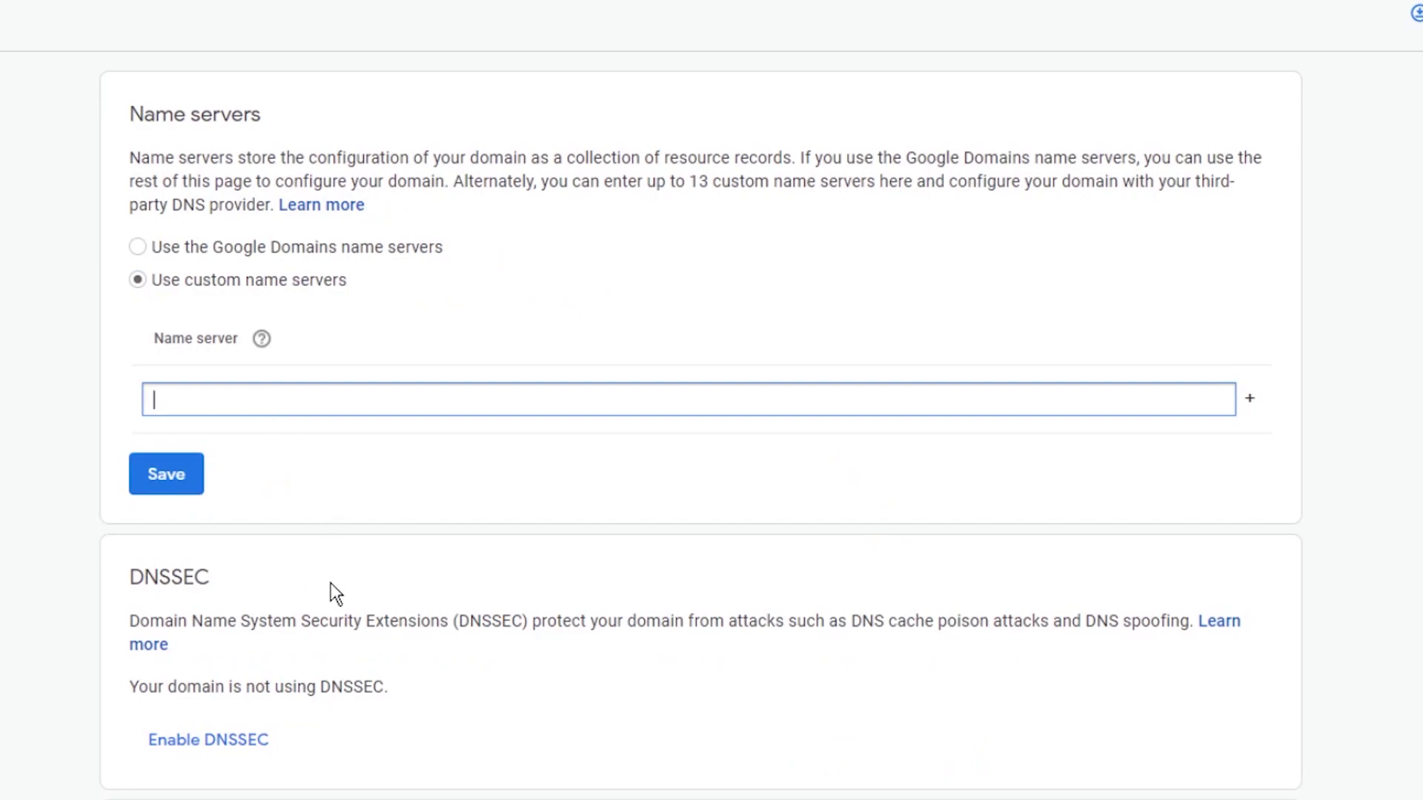
key(ctrl+v)
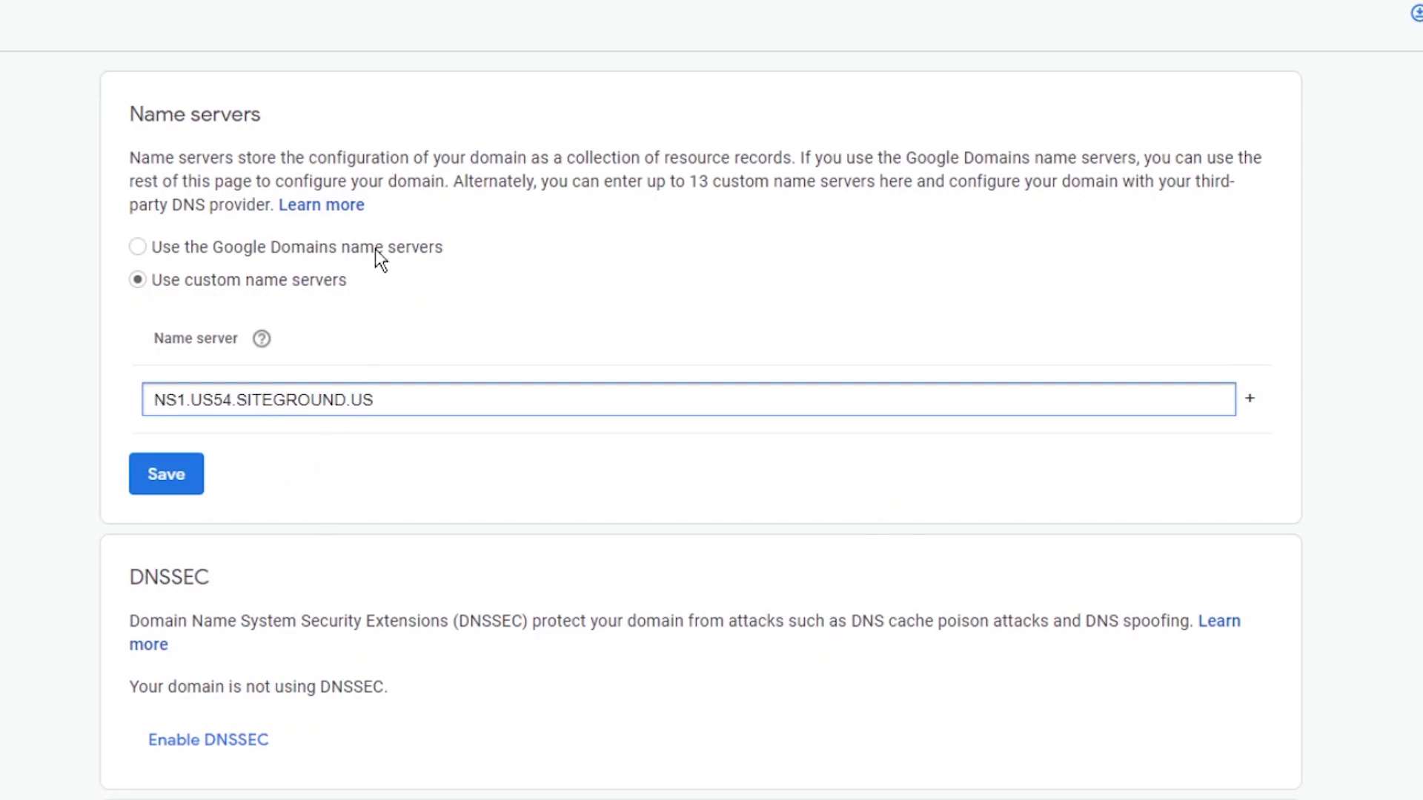
Add NS2.US54.SITEGROUND.US as a second name server, copied from SiteGround, and save.
click(1252, 400)
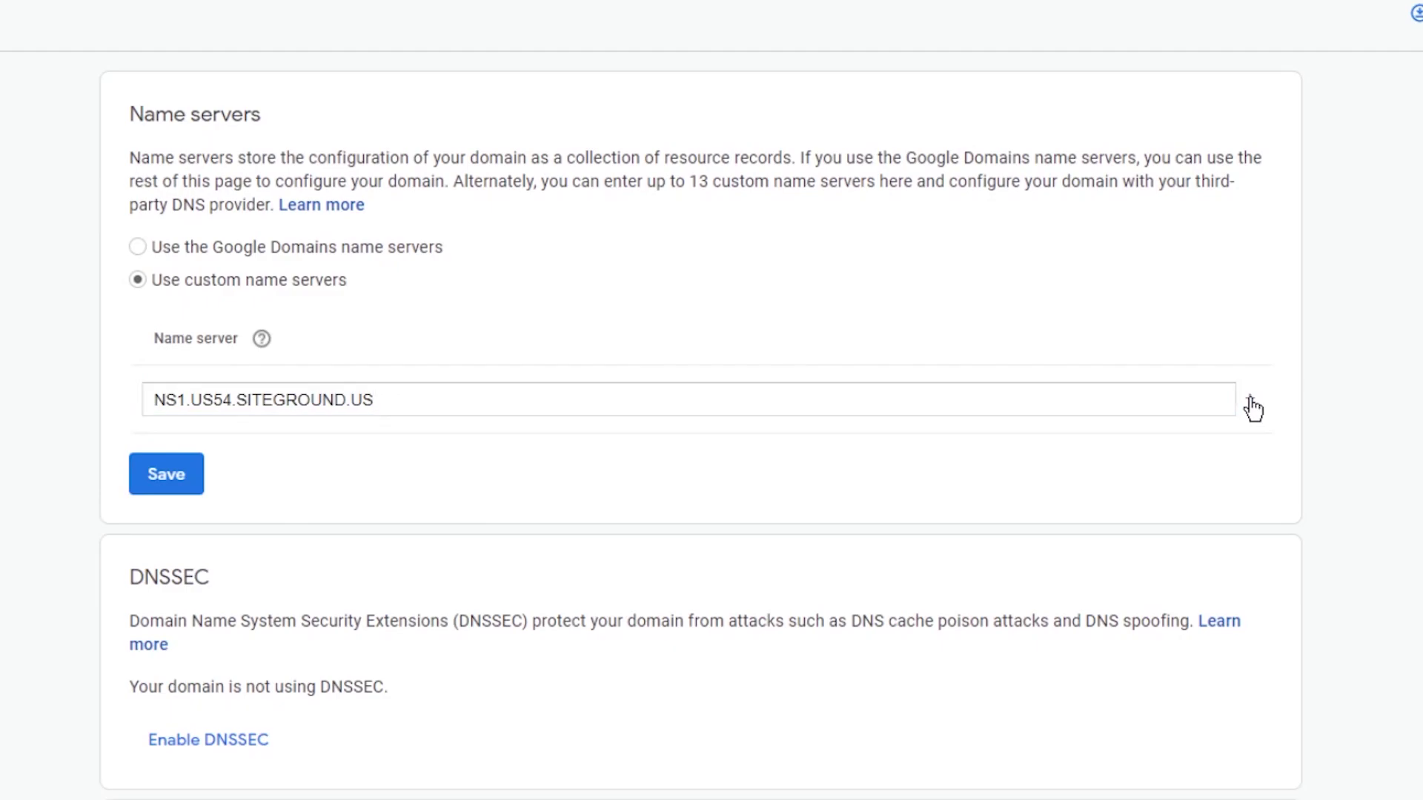
click(368, 17)
drag(544, 669, 322, 662)
key(ctrl+c)
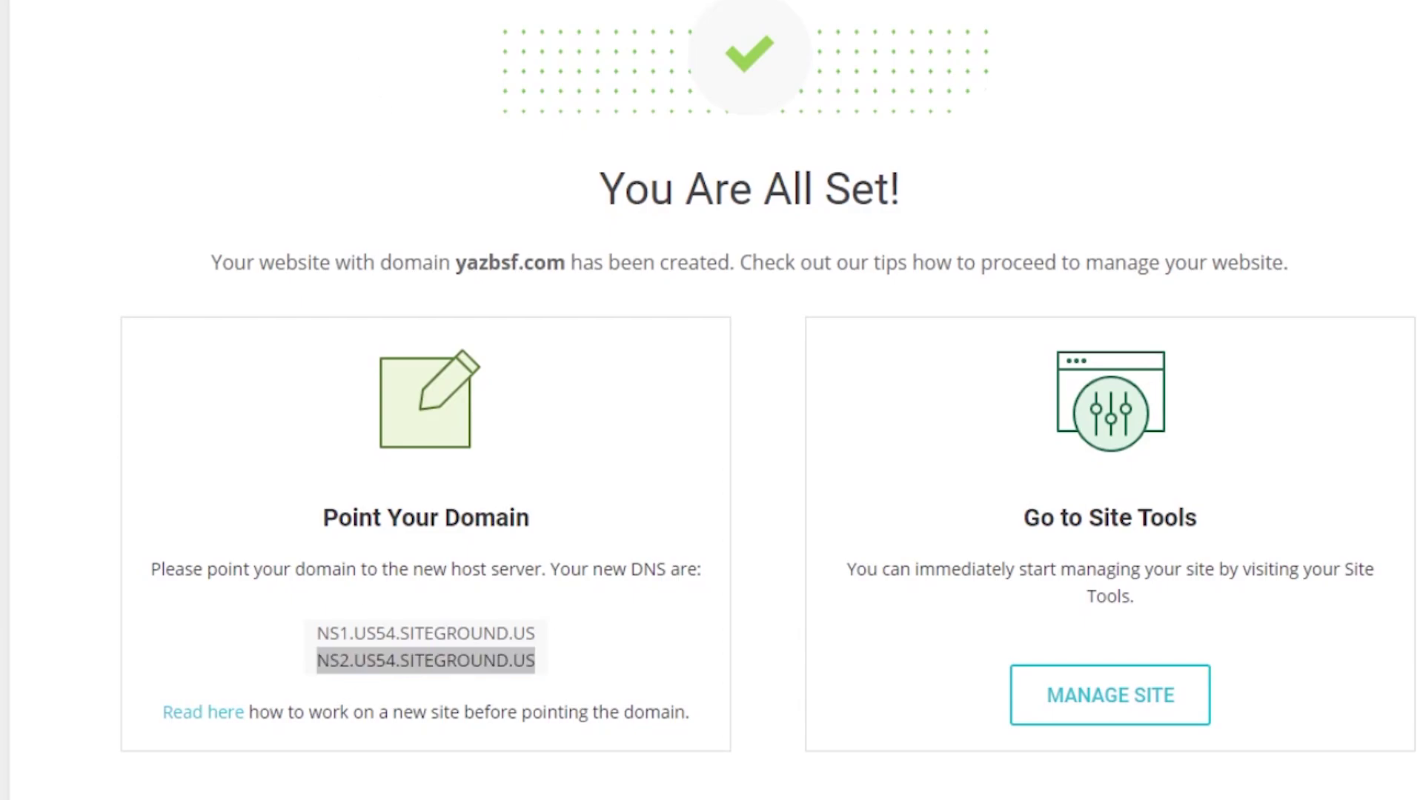
key(ctrl+Tab)
key(ctrl+v)
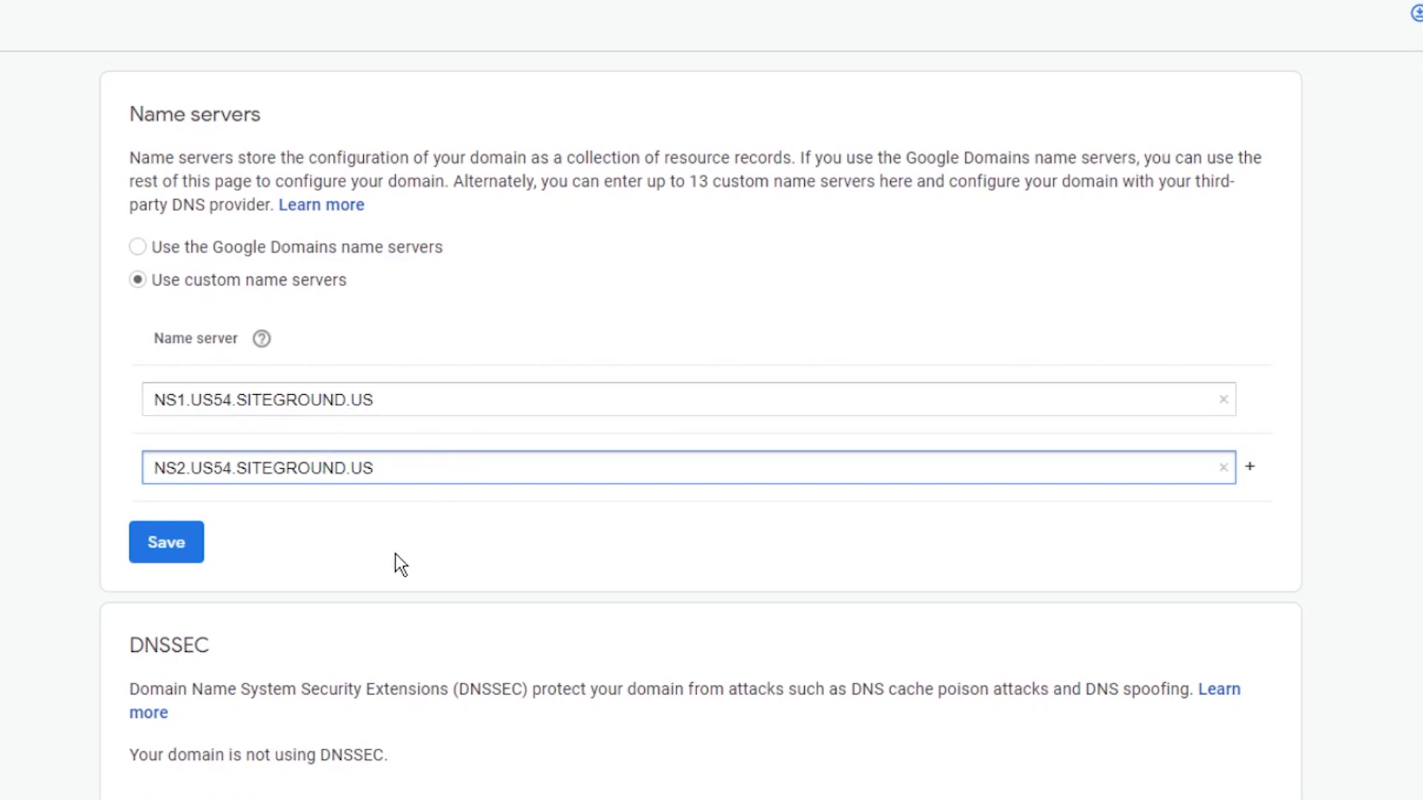
click(183, 544)
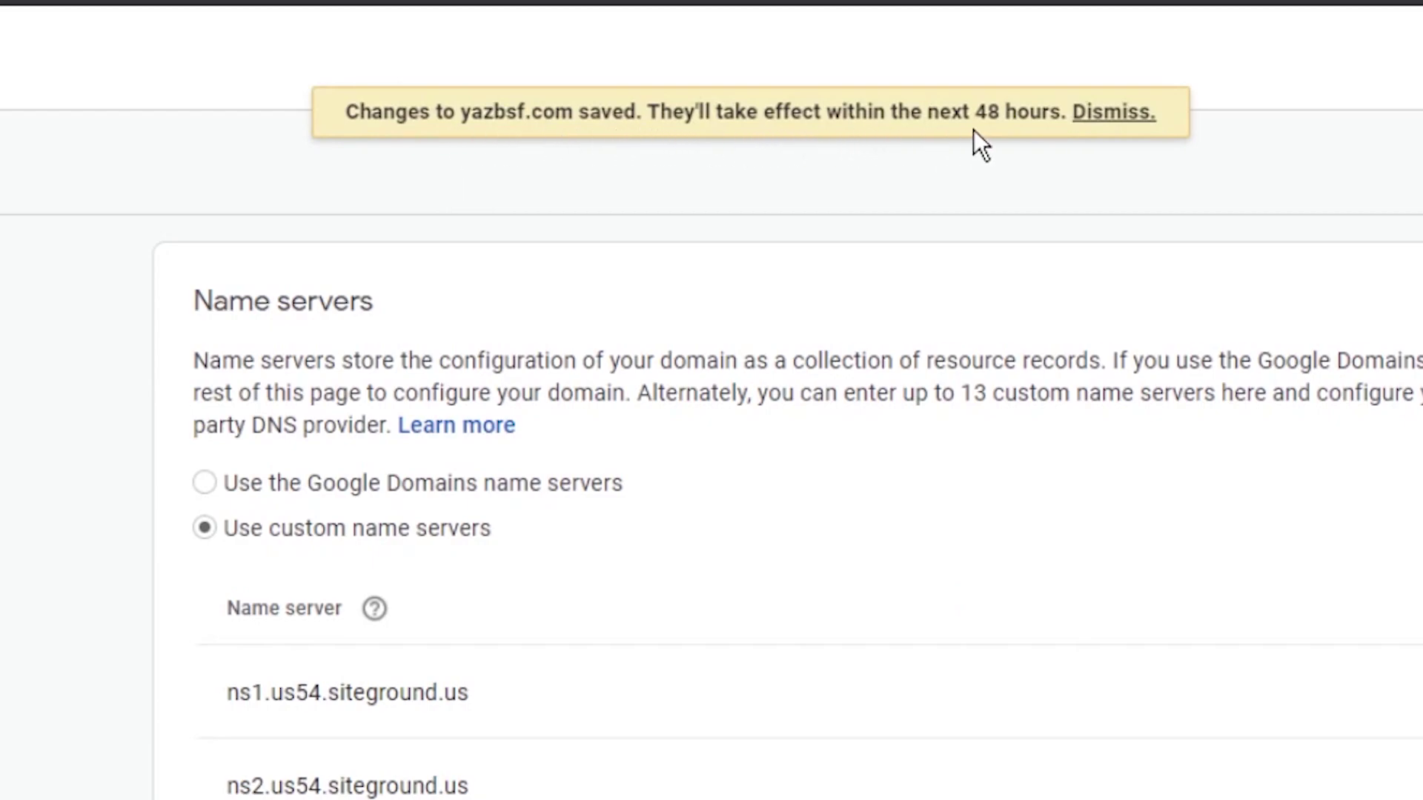
Dismiss the saved-changes notice for the SiteGround name servers.
click(1077, 113)
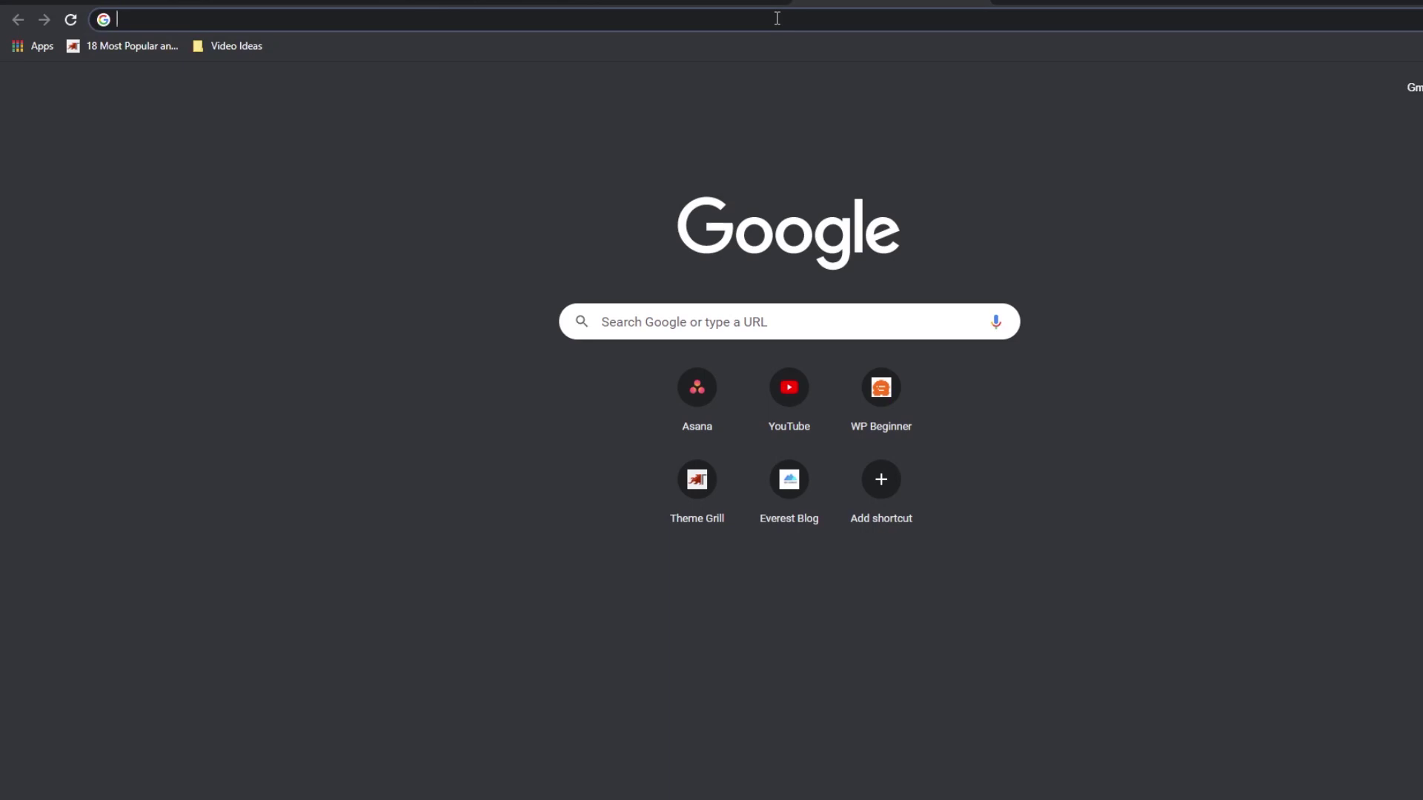
Load yazbsf.com to confirm the live WordPress site, then return to the SiteGround tab.
key(ctrl+v)
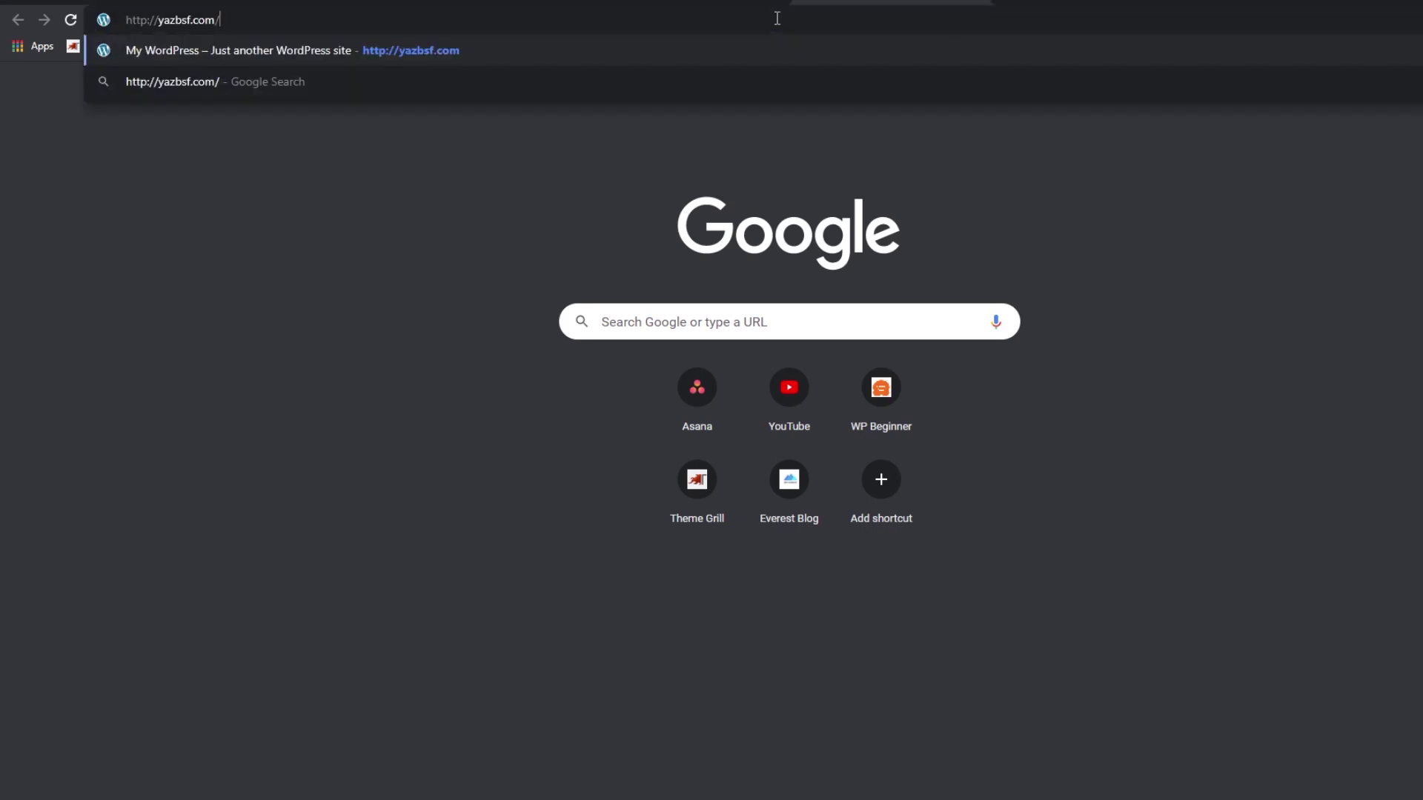
key(BackSpace)
key(Return)
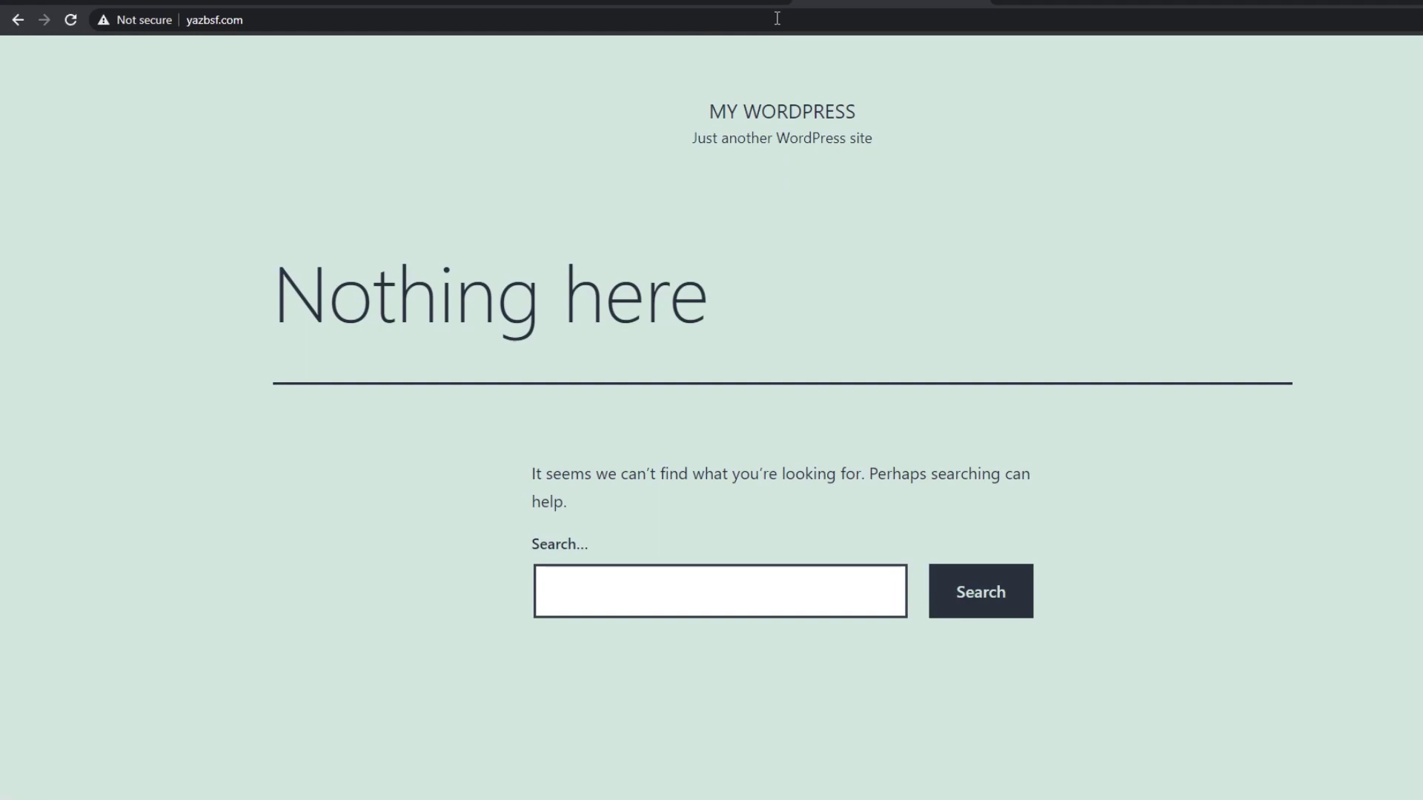
key(ctrl+shift+Tab)
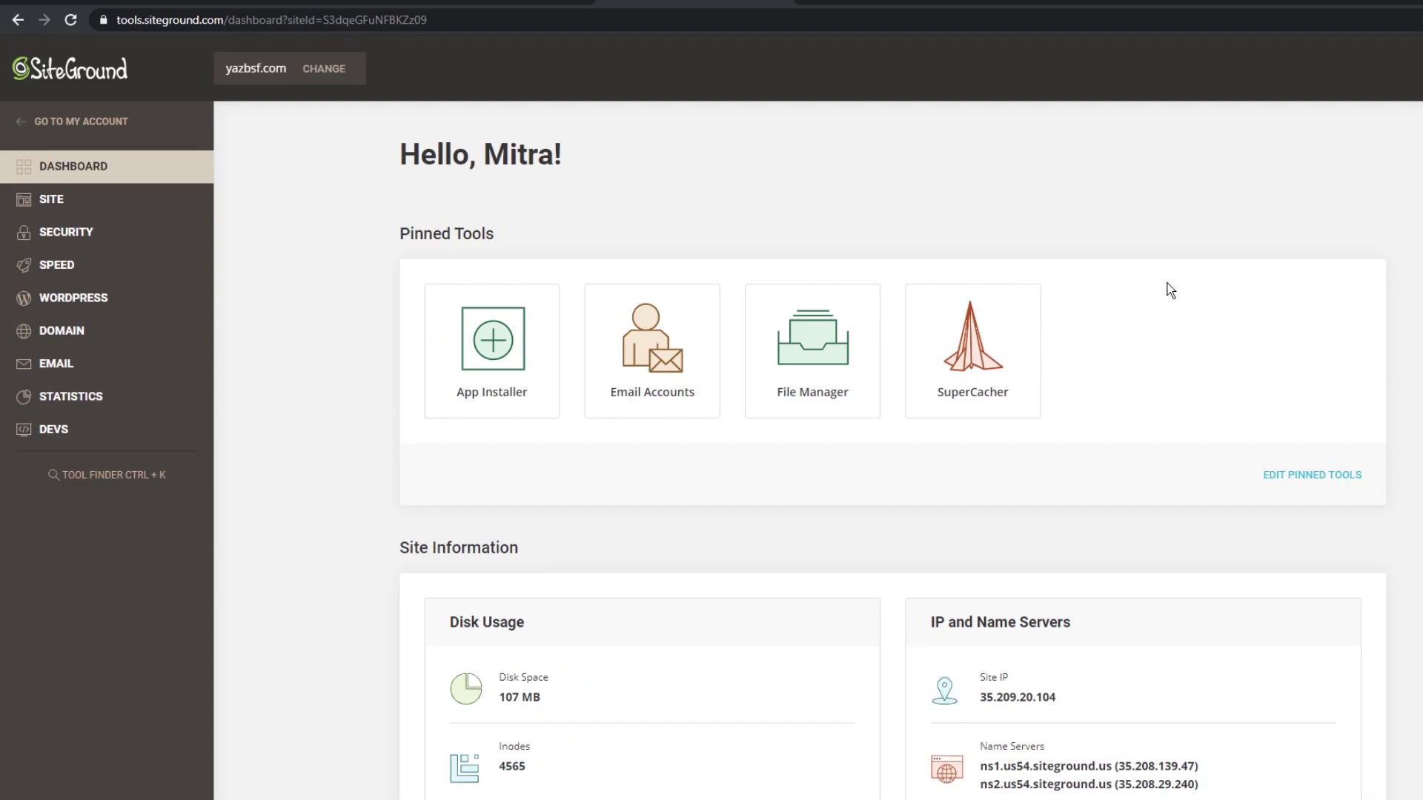
Scroll through the yazbsf.com Site Tools dashboard and open the App Installer tool.
scroll(1166, 286, down, 4)
scroll(1170, 327, down, 1)
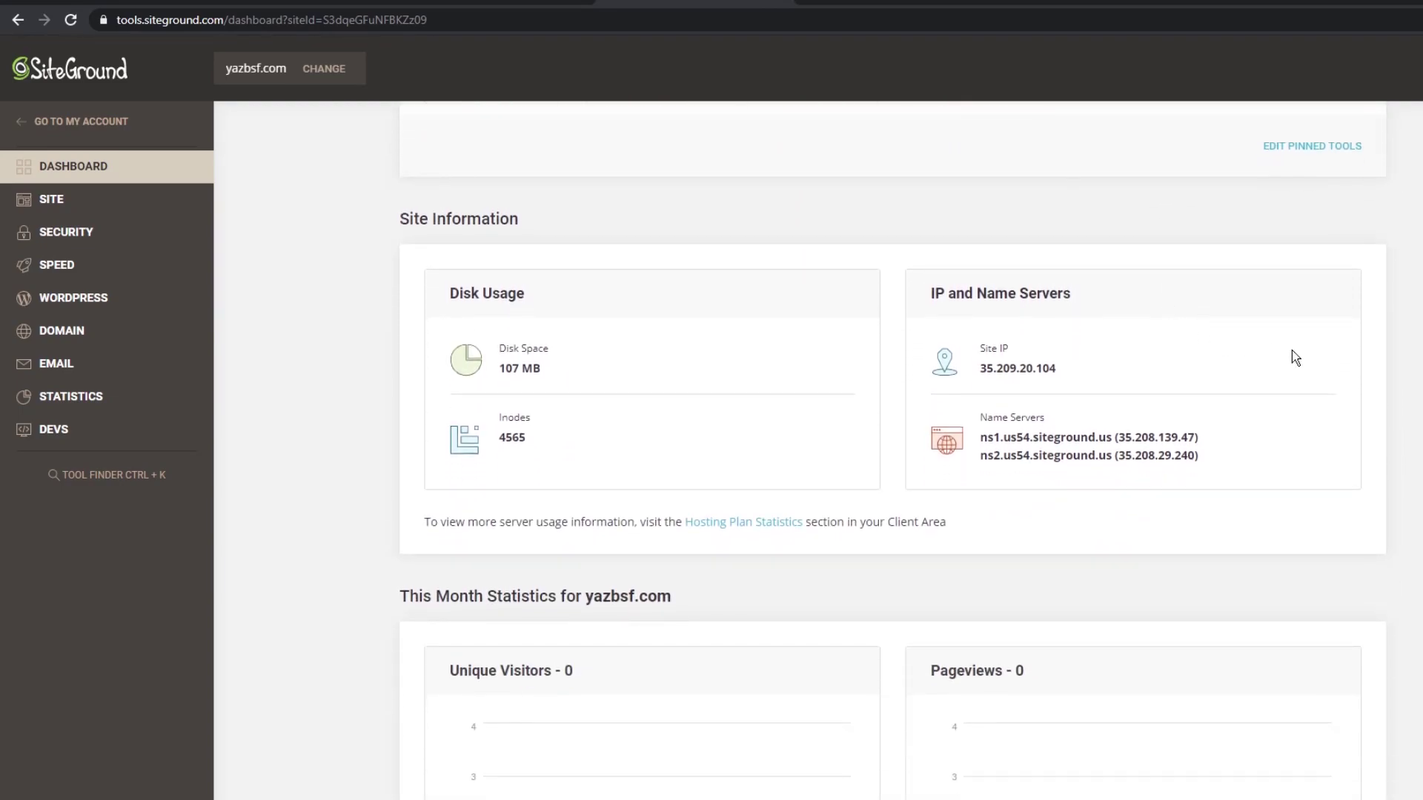
scroll(1399, 416, down, 1)
scroll(1393, 413, down, 2)
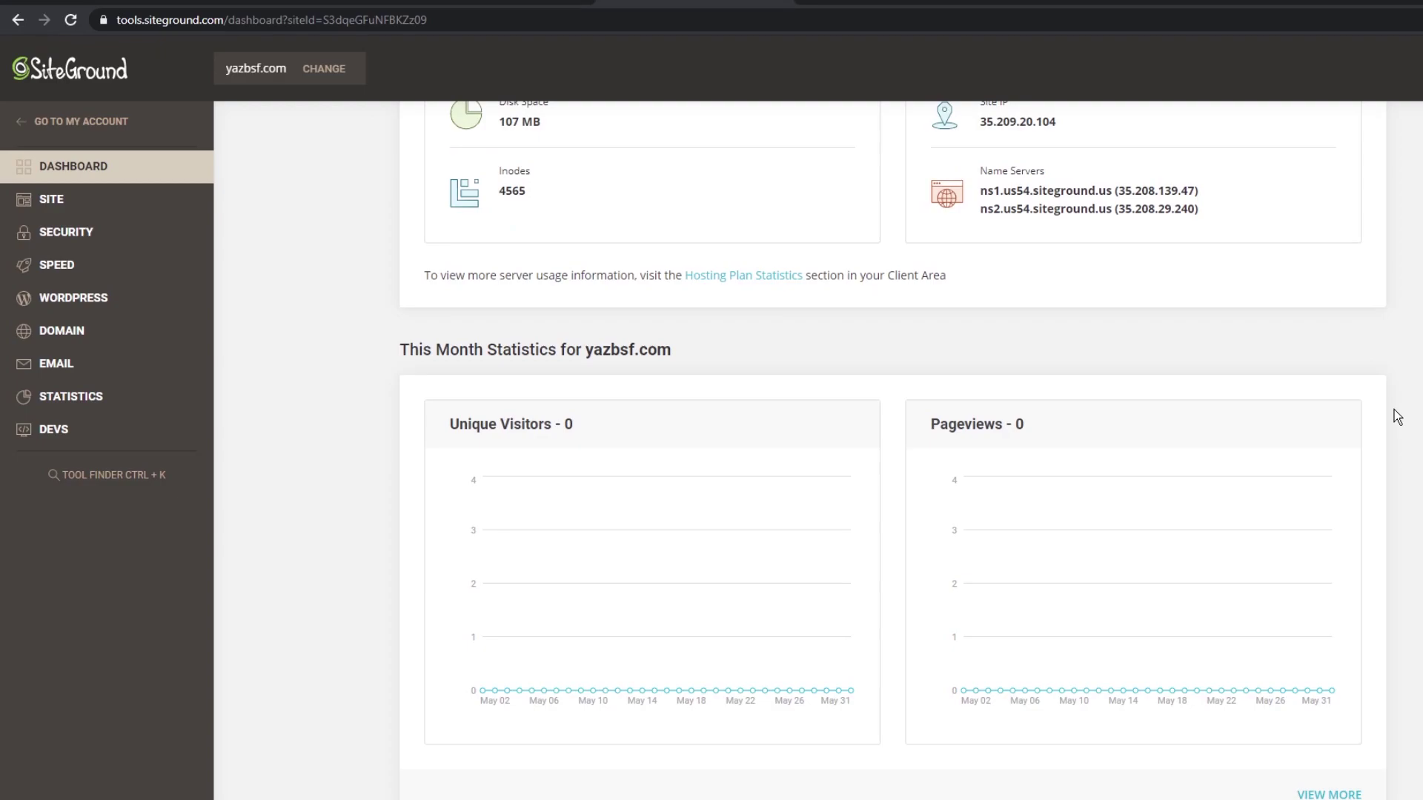
scroll(1392, 413, up, 7)
scroll(890, 419, up, 1)
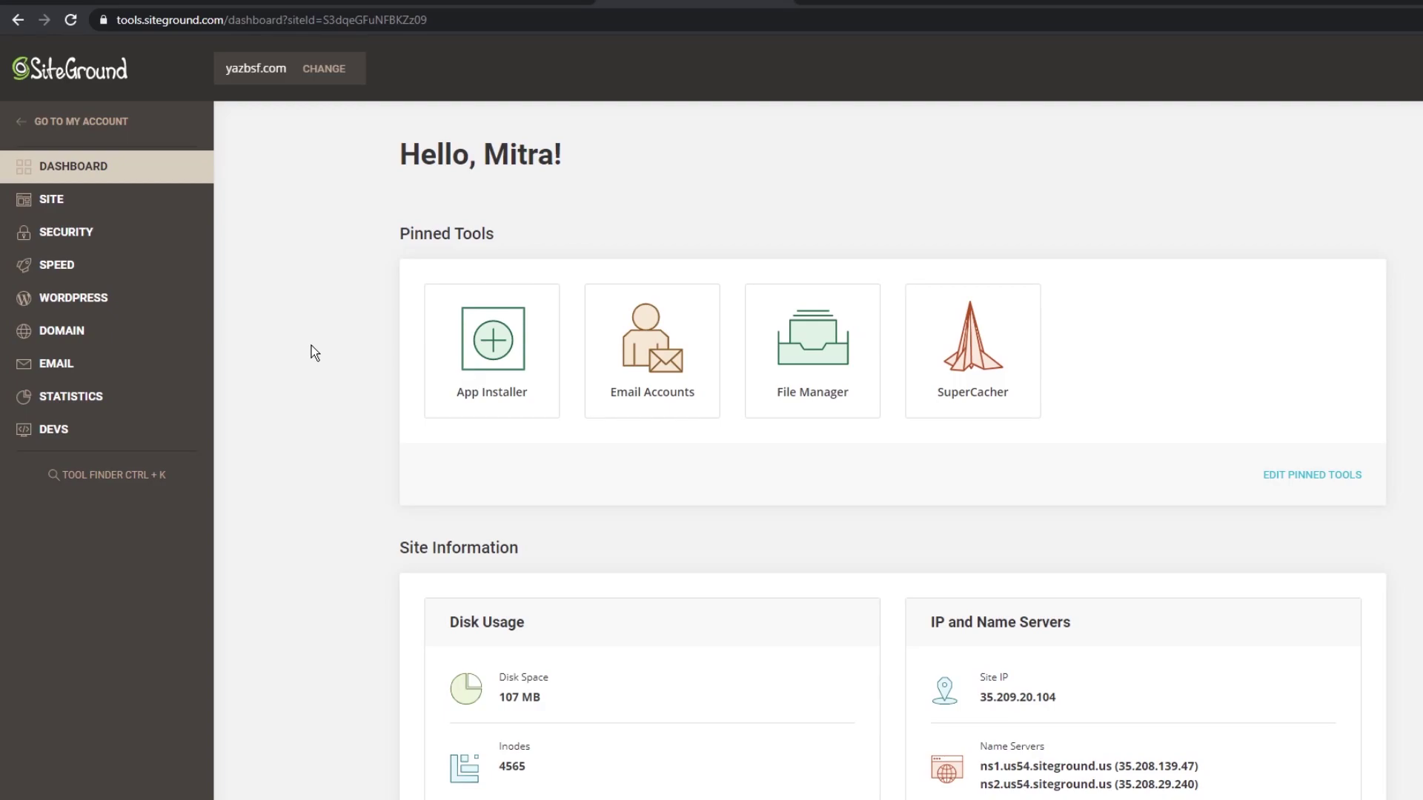
click(493, 371)
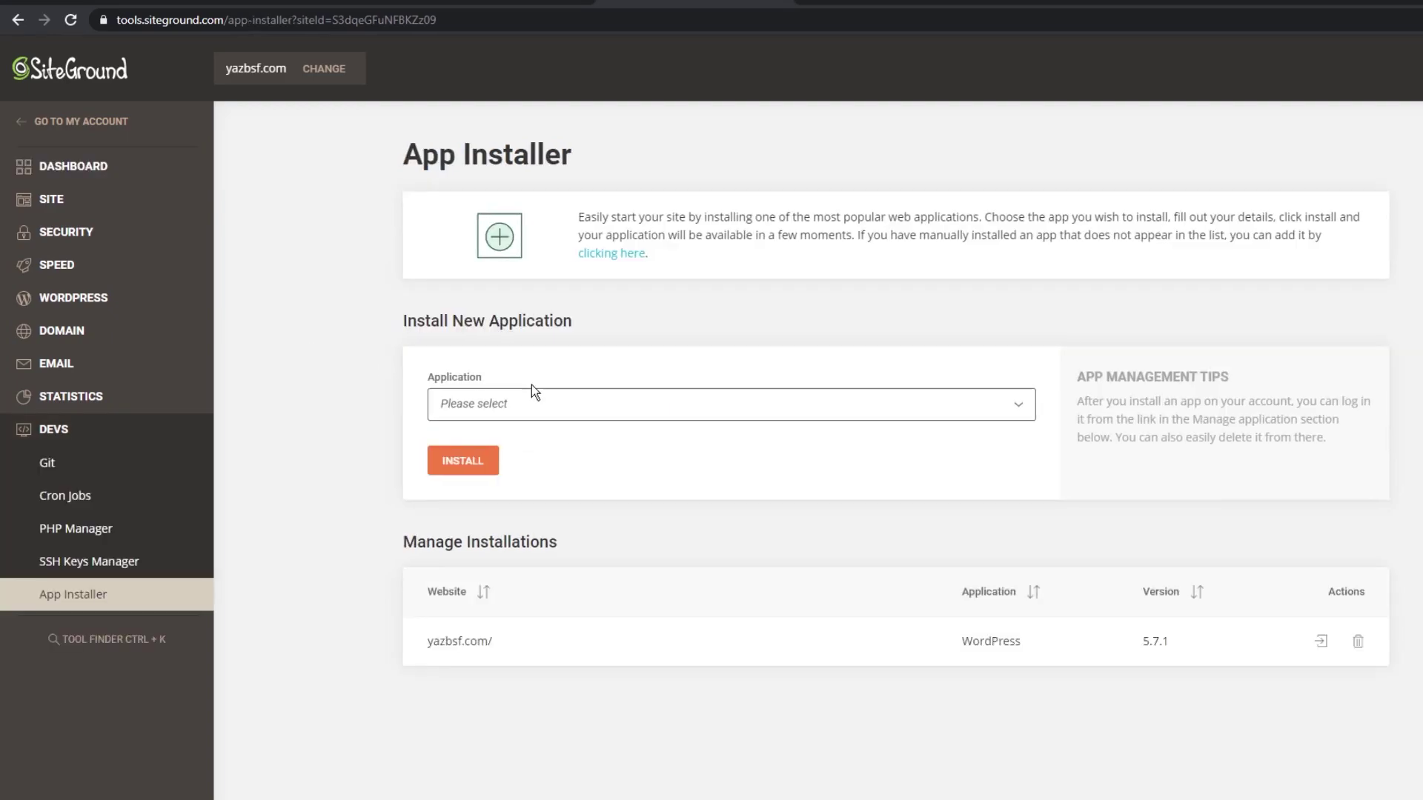
Choose WordPress as the application, look over its setup form, and expand the Site tools group.
click(519, 412)
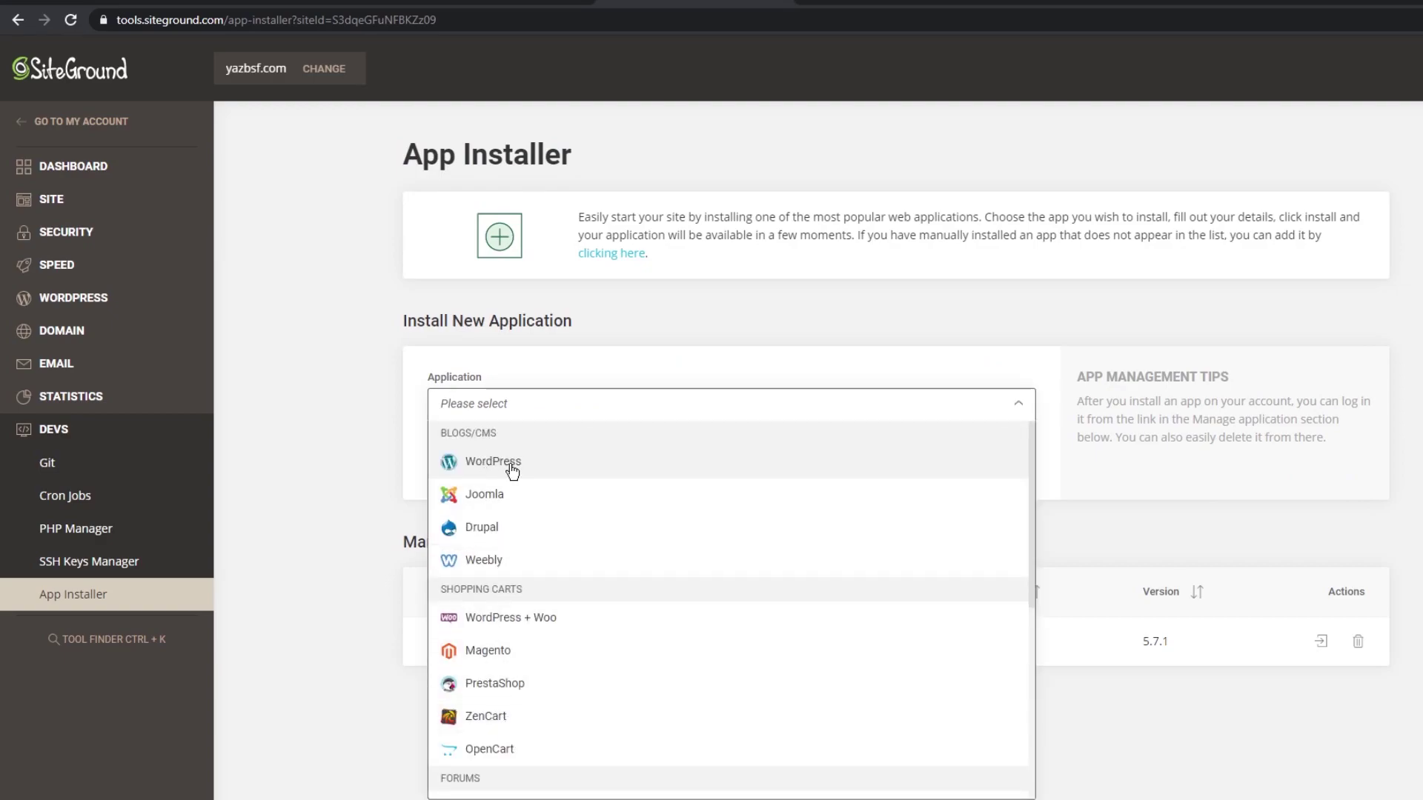
click(472, 462)
scroll(412, 483, down, 1)
scroll(412, 483, down, 2)
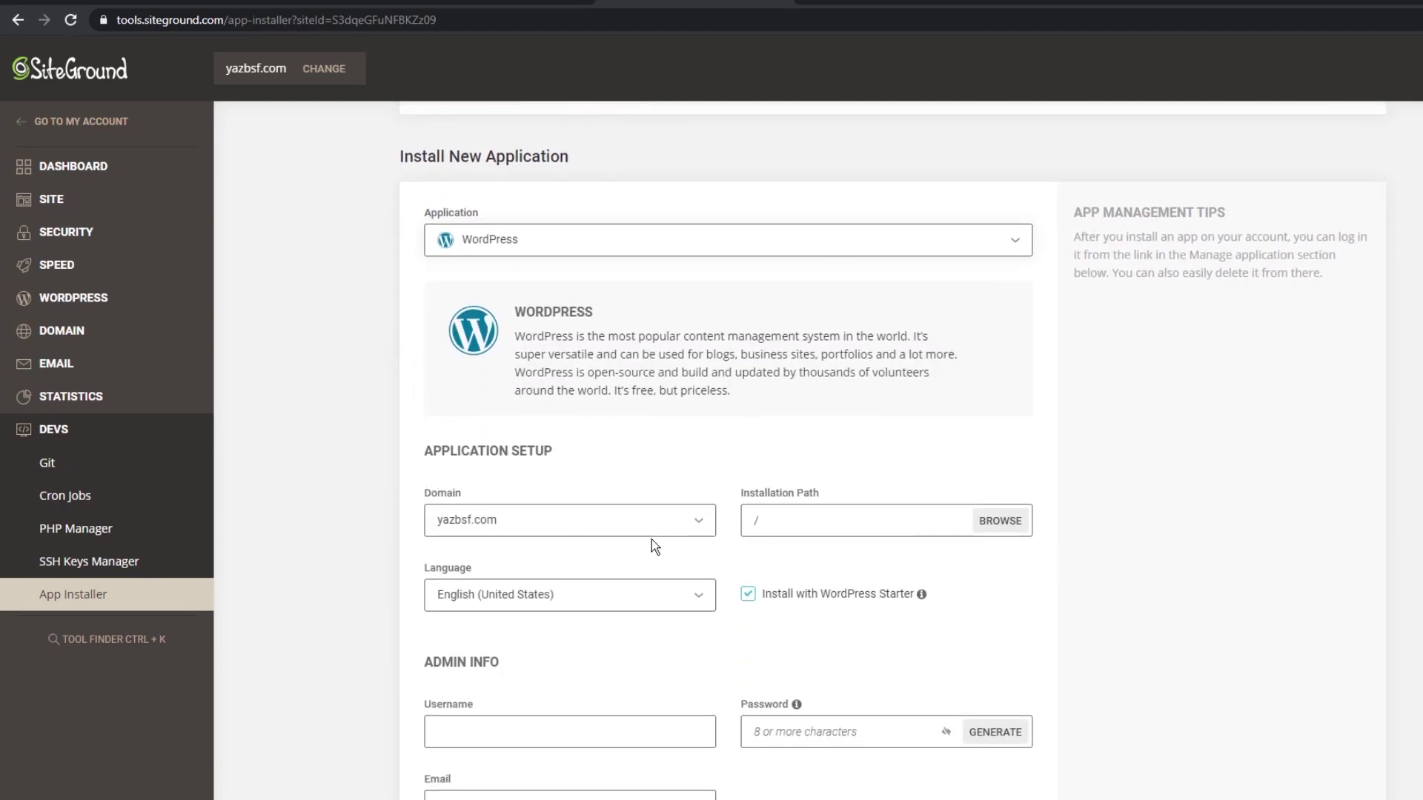
scroll(651, 578, down, 4)
click(510, 403)
click(916, 492)
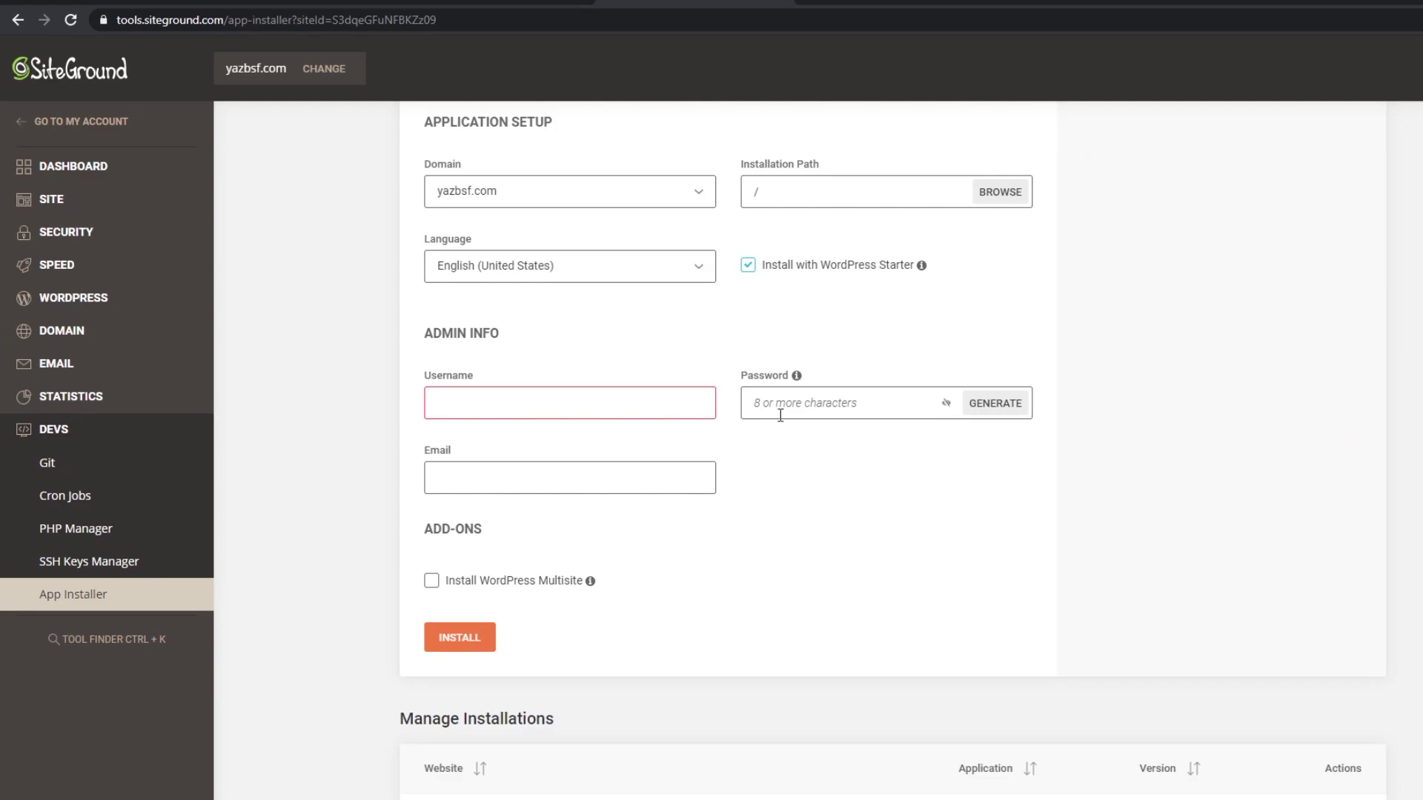
scroll(652, 527, down, 1)
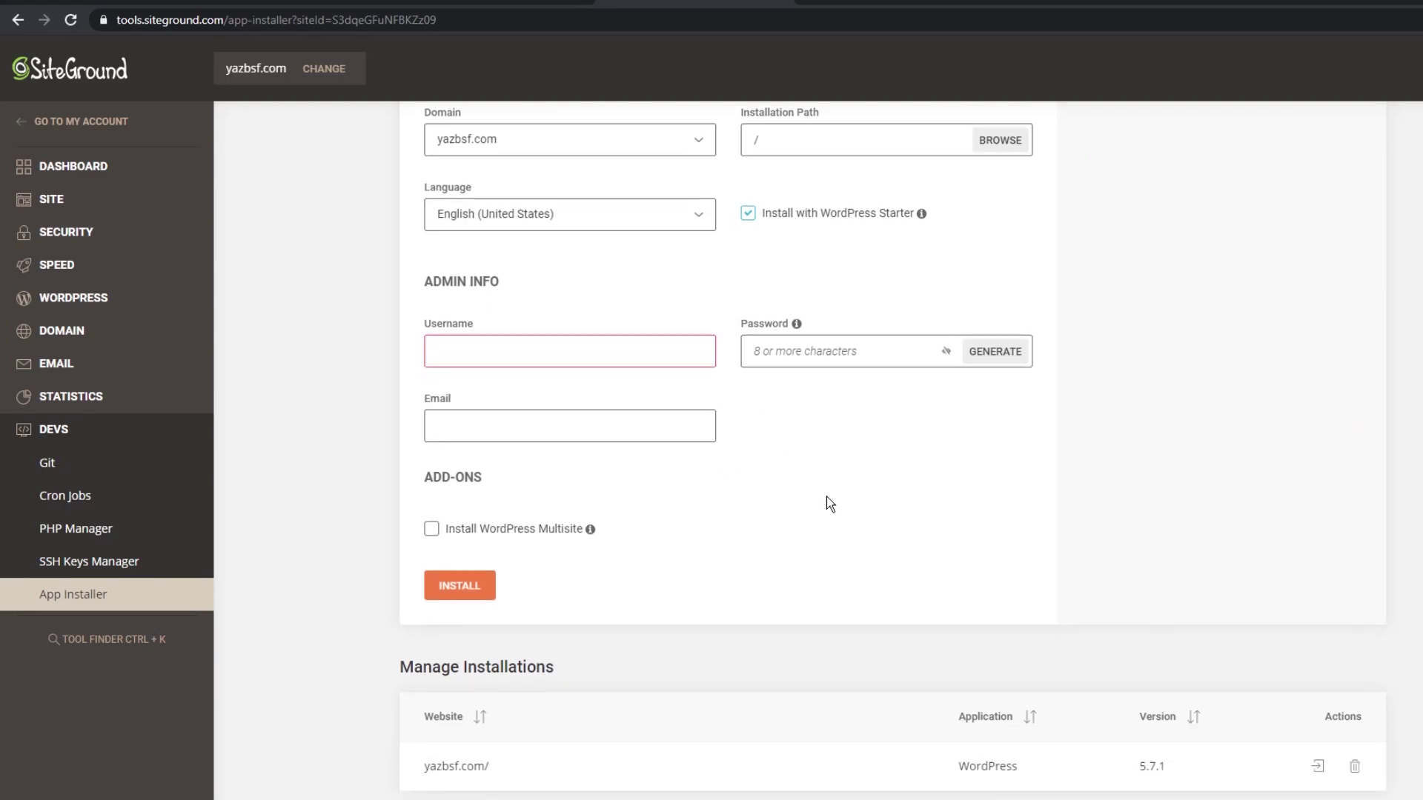
scroll(400, 517, up, 10)
click(122, 208)
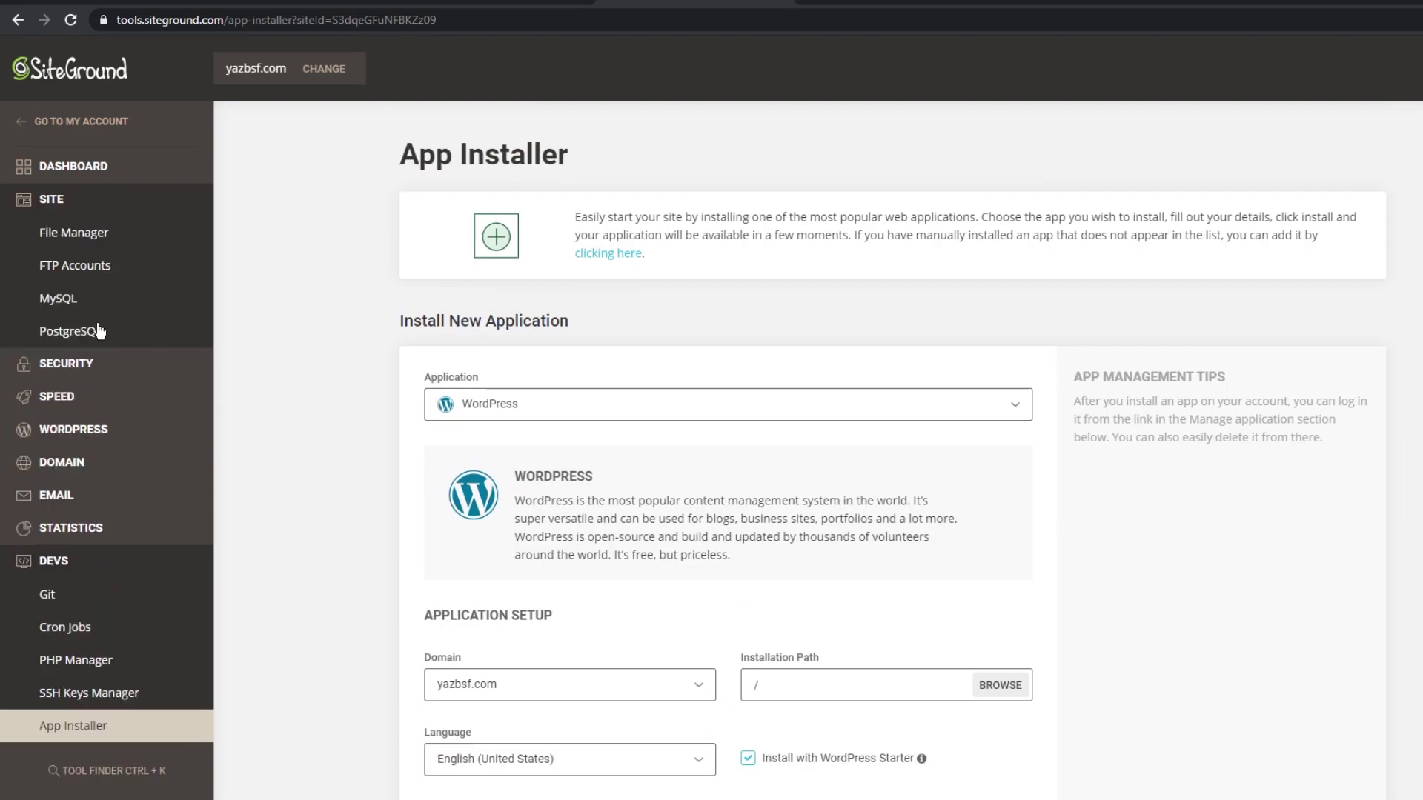
Expand the Security, Speed and WordPress tool groups in the sidebar.
click(88, 379)
click(93, 585)
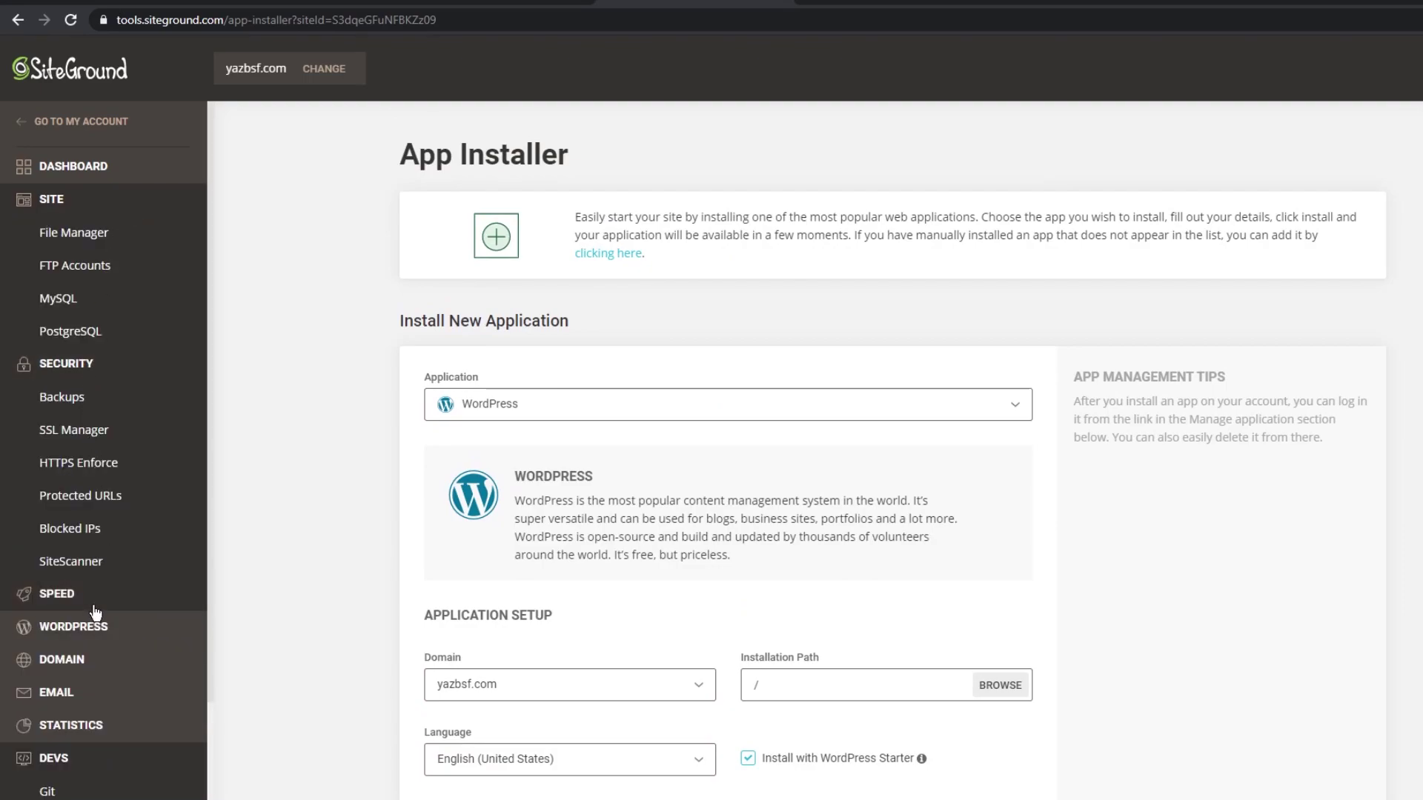
scroll(156, 561, down, 3)
click(111, 475)
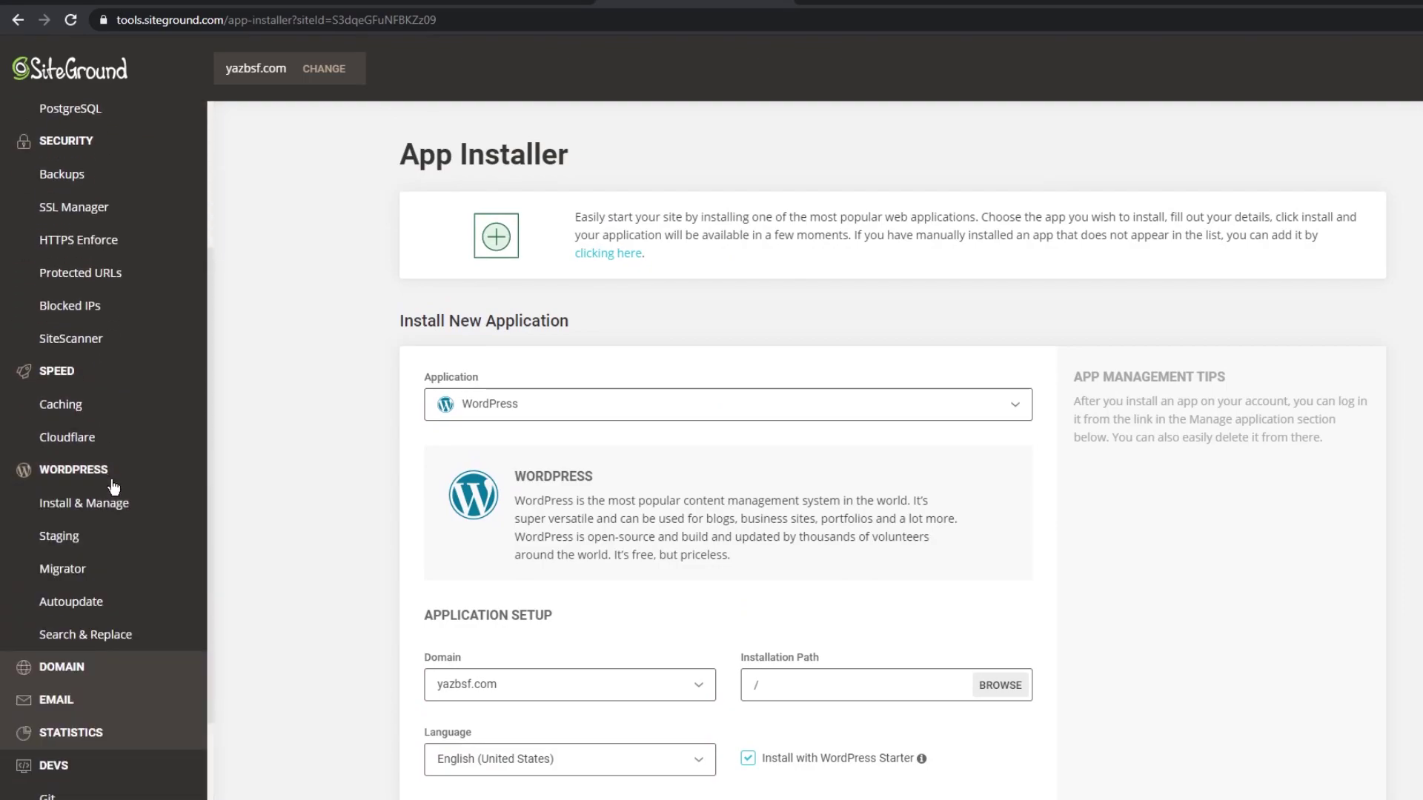
scroll(158, 682, up, 3)
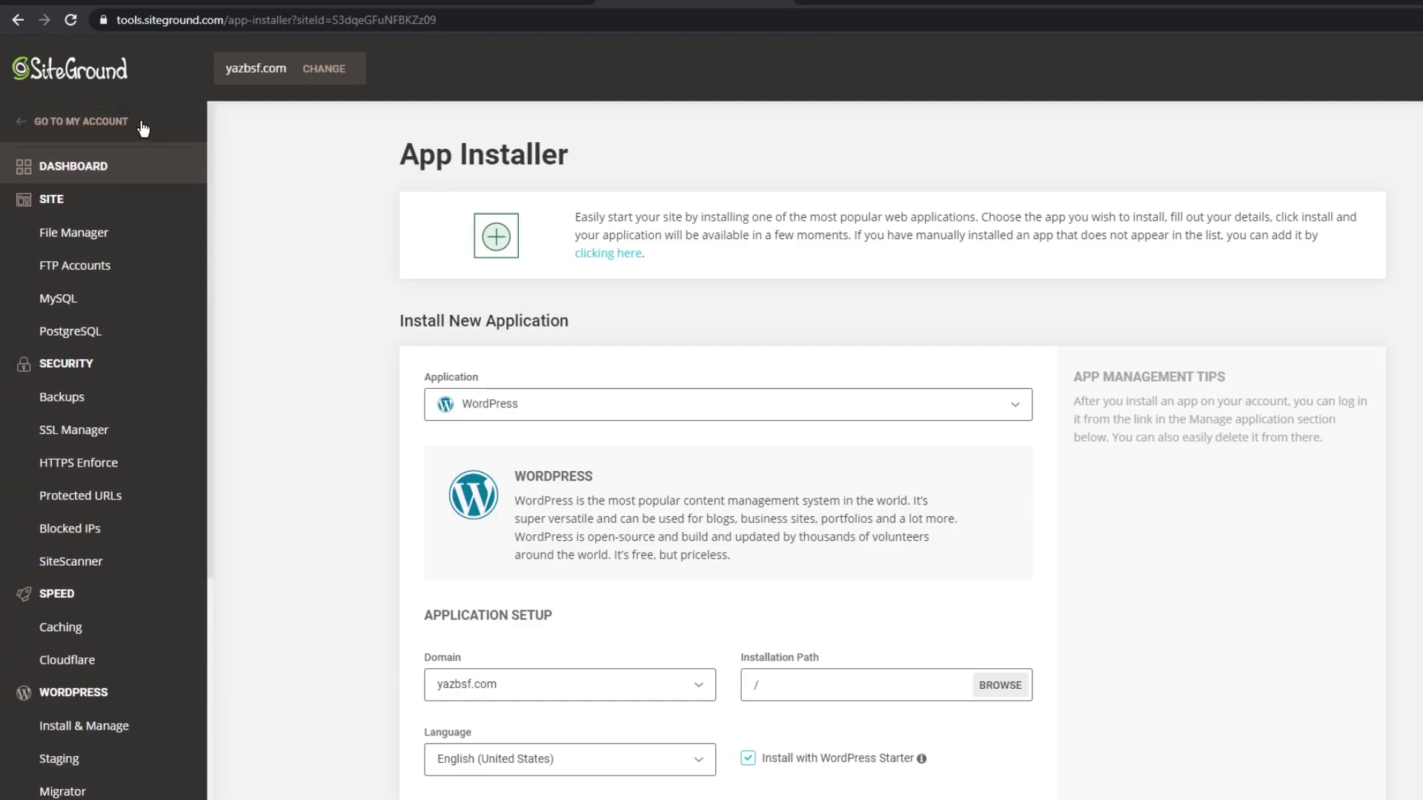